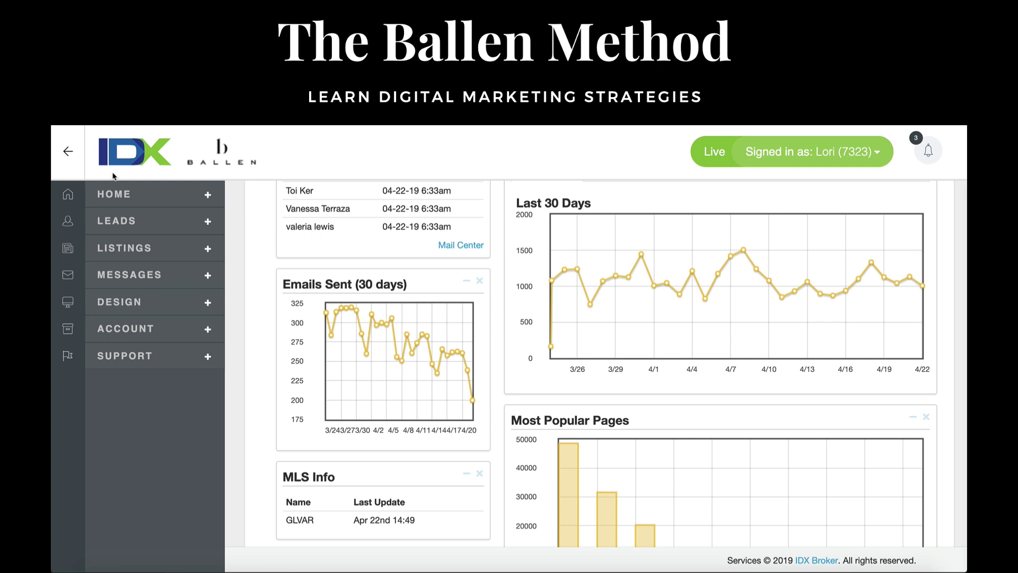
- Expand the HOME sidebar section to show Dashboard, Traffic Stats and Access Control
left_click(118, 199)
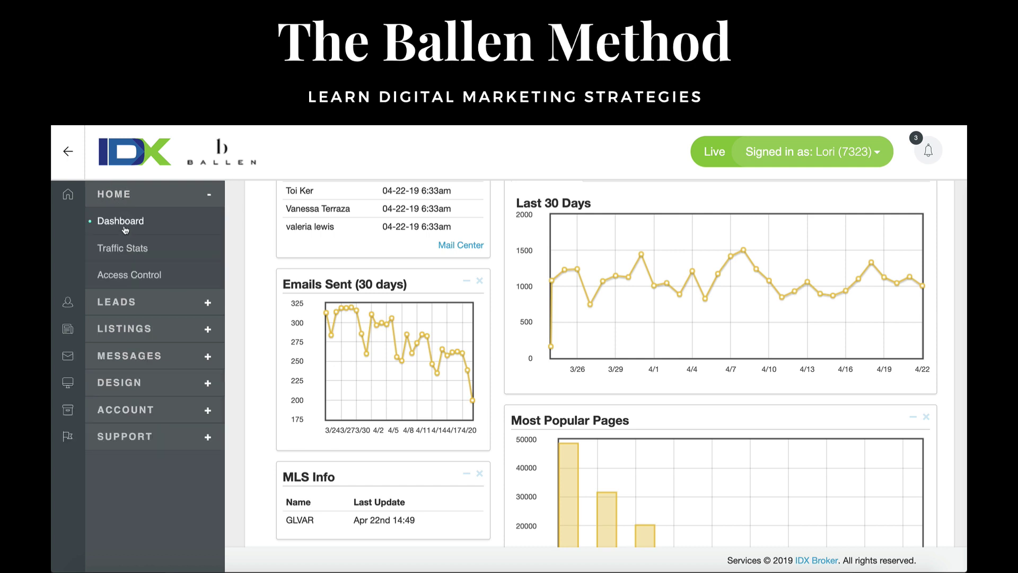
- Open Traffic Stats and browse the table of referrers and their total hits
left_click(136, 257)
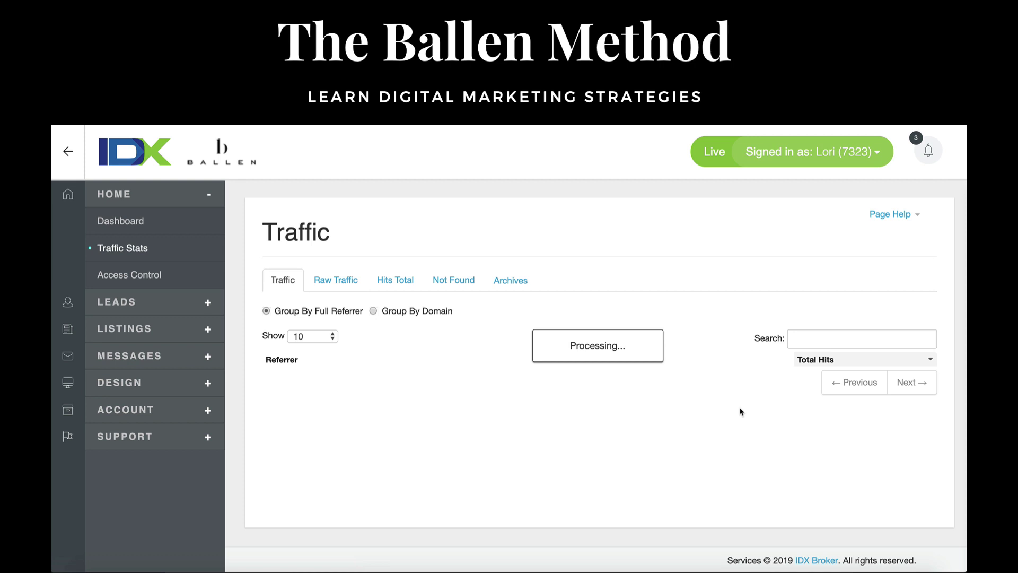
scroll(741, 411, "down", 5)
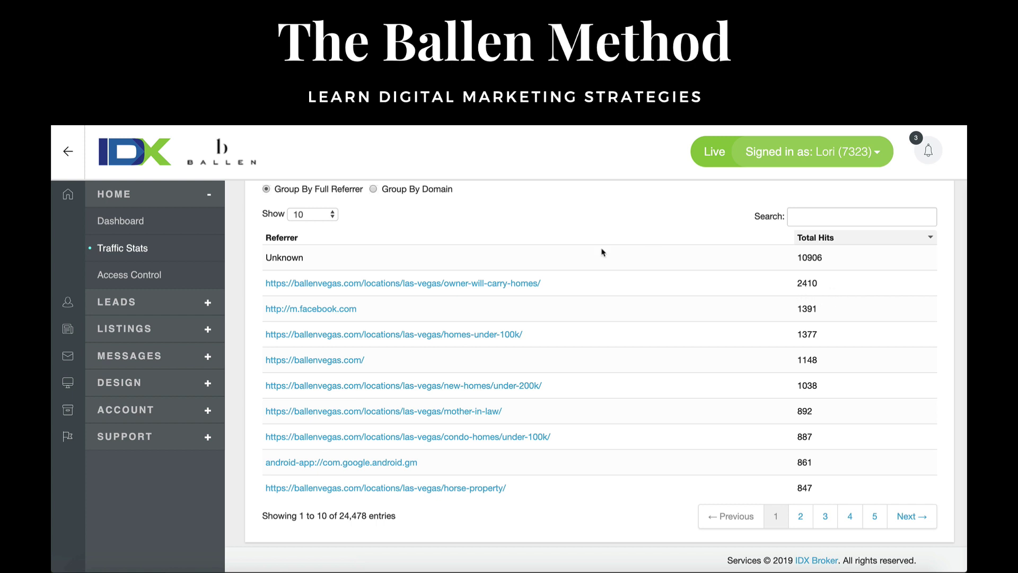
scroll(602, 253, "up", 3)
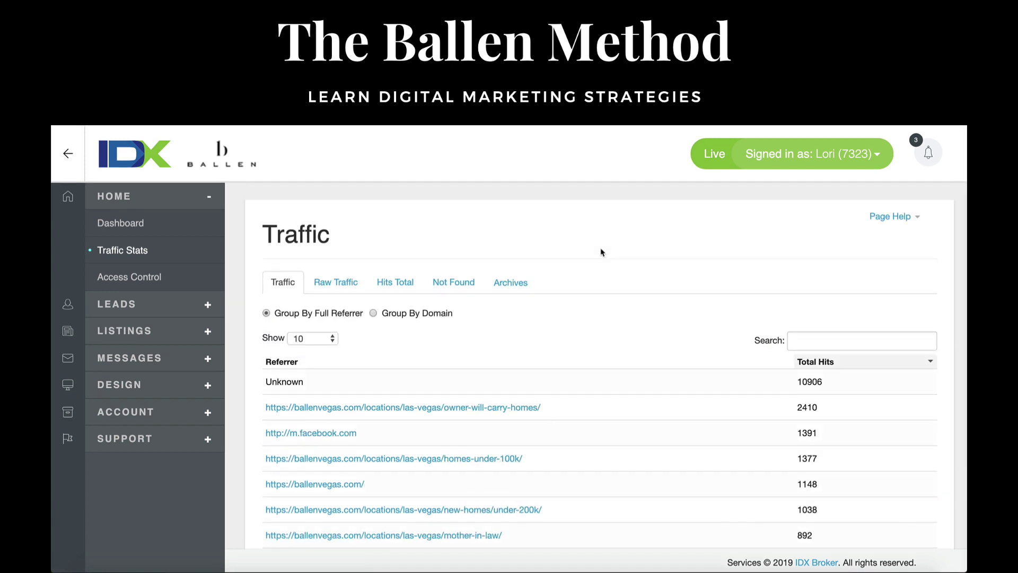
scroll(602, 252, "down", 5)
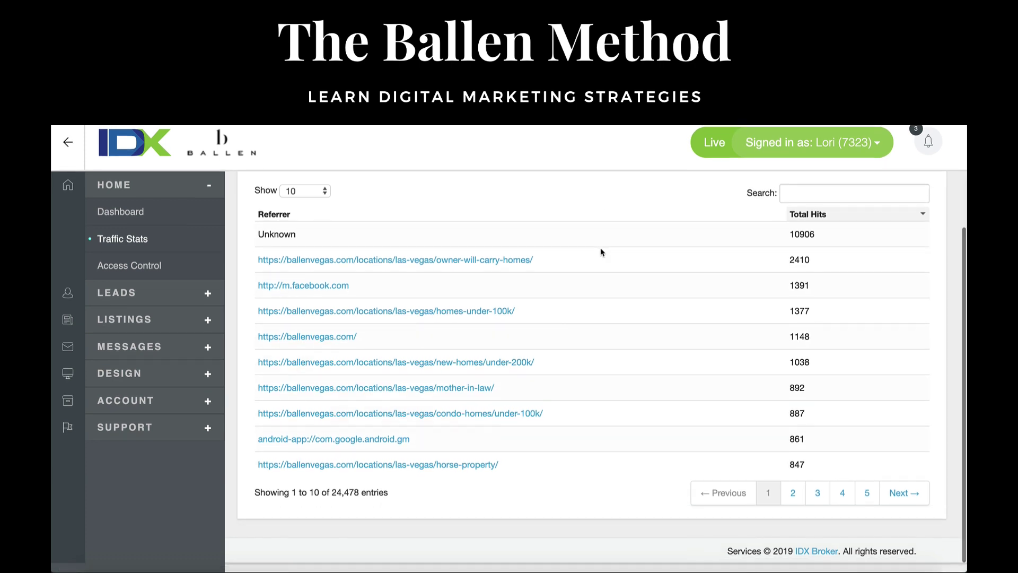
scroll(602, 253, "up", 3)
scroll(602, 252, "down", 3)
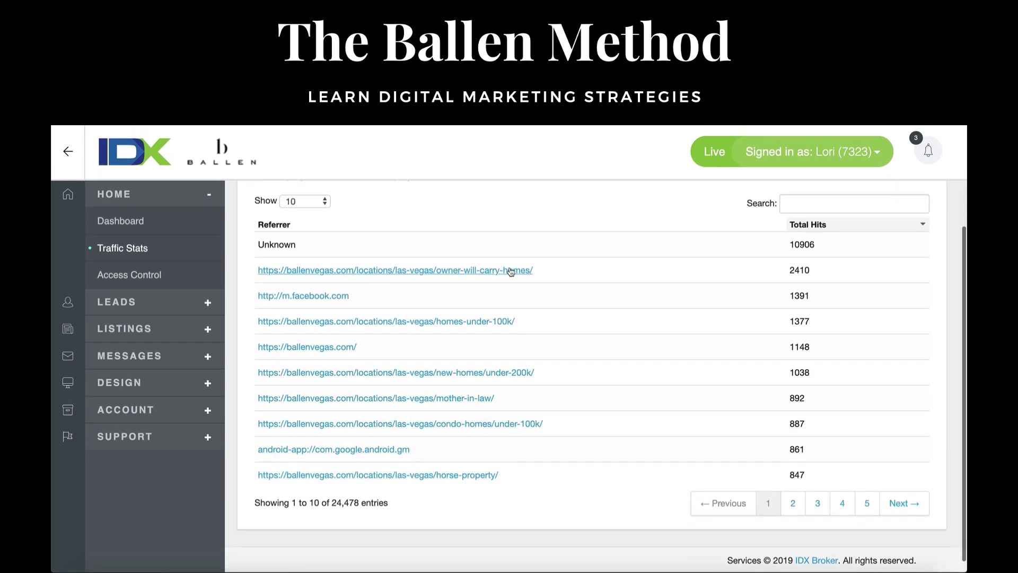
scroll(705, 277, "up", 3)
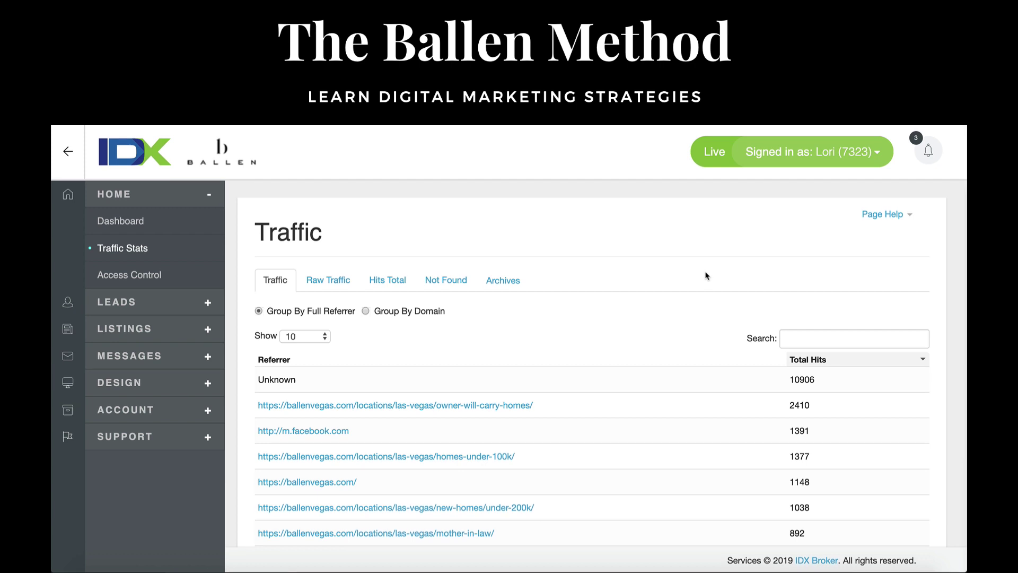
scroll(706, 276, "down", 3)
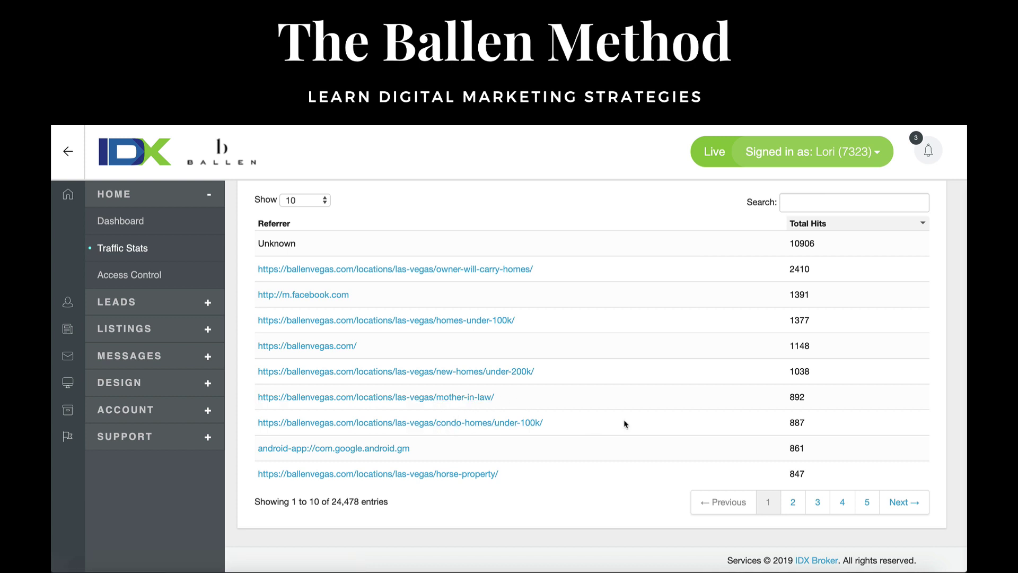
scroll(624, 424, "up", 2)
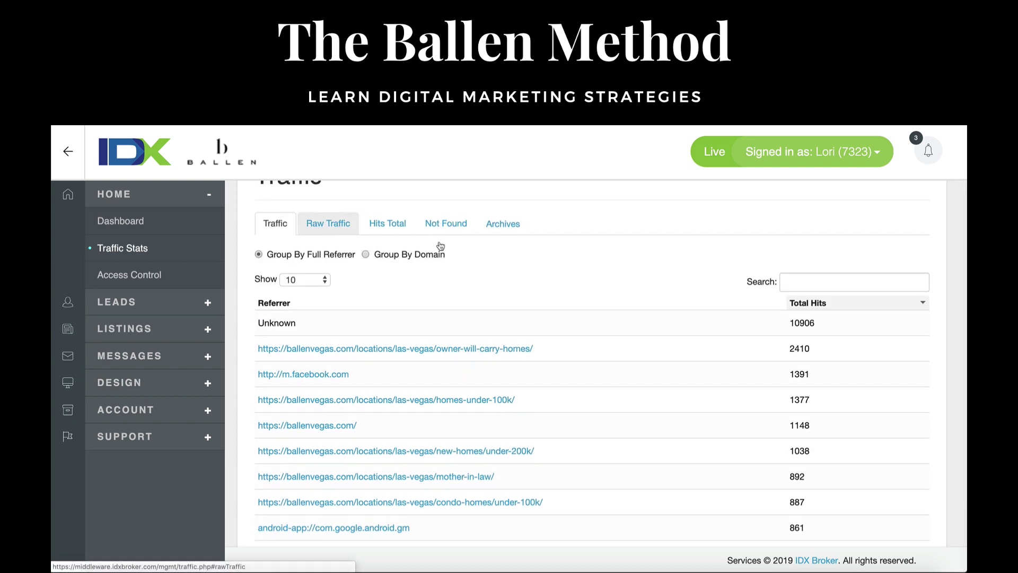
scroll(621, 395, "down", 3)
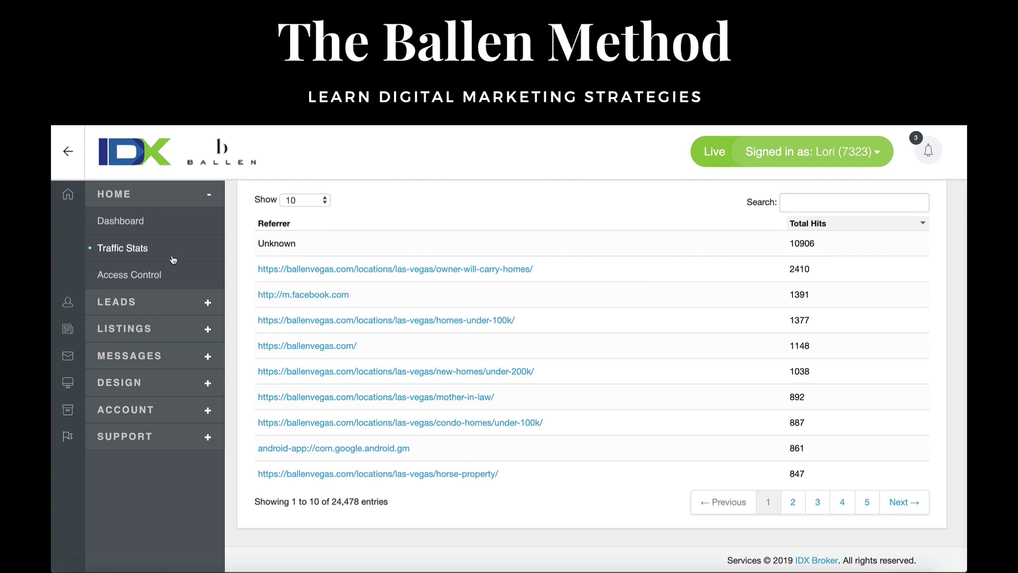
- Go to DESIGN > Website > Widgets and start a new widget with CREATE NEW
left_click(149, 392)
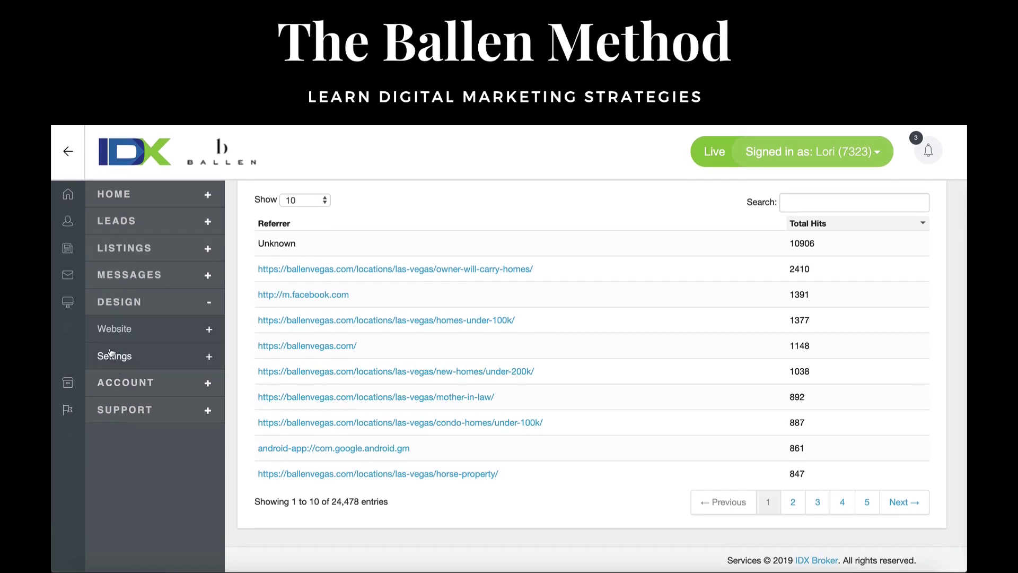
left_click(210, 331)
scroll(131, 340, "down", 1)
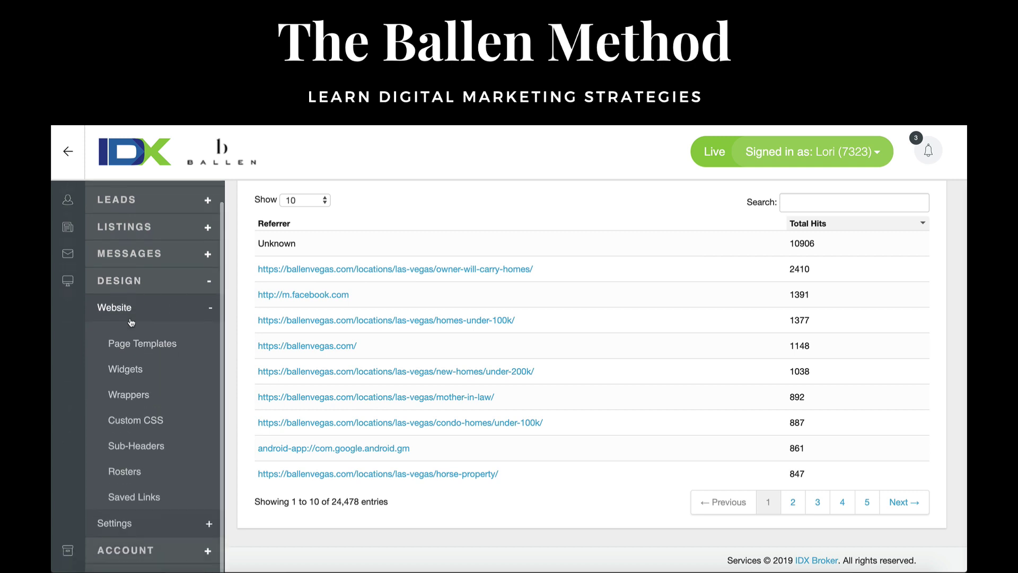
left_click(129, 371)
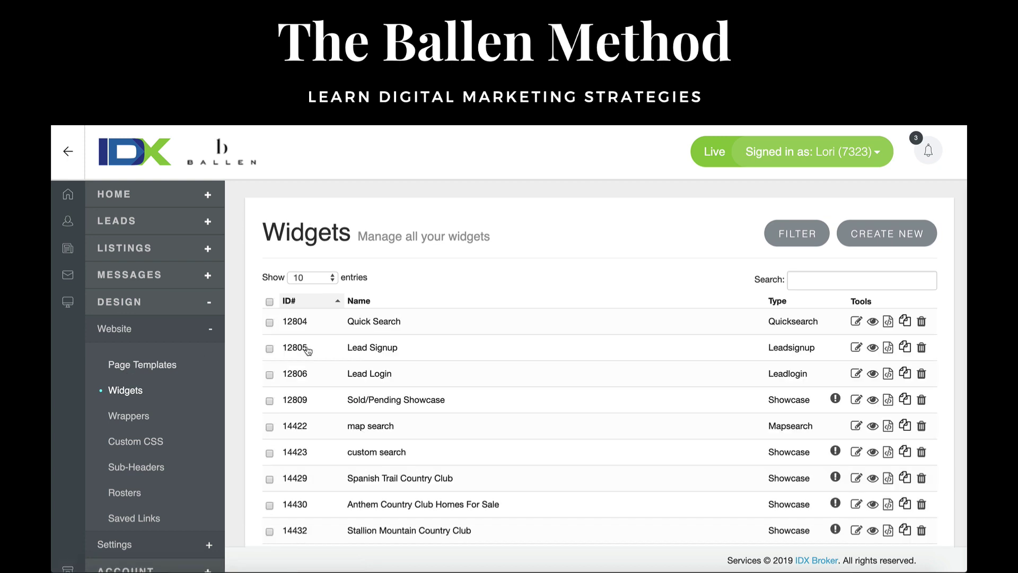
left_click(900, 230)
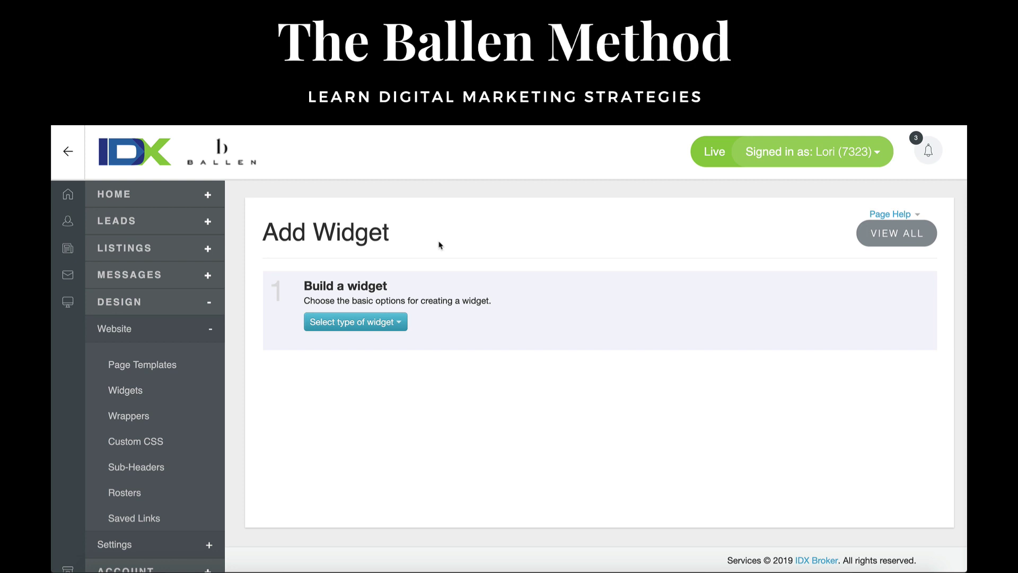
- Make the widget a Showcase of Custom Search properties using the Advanced Search page
left_click(379, 323)
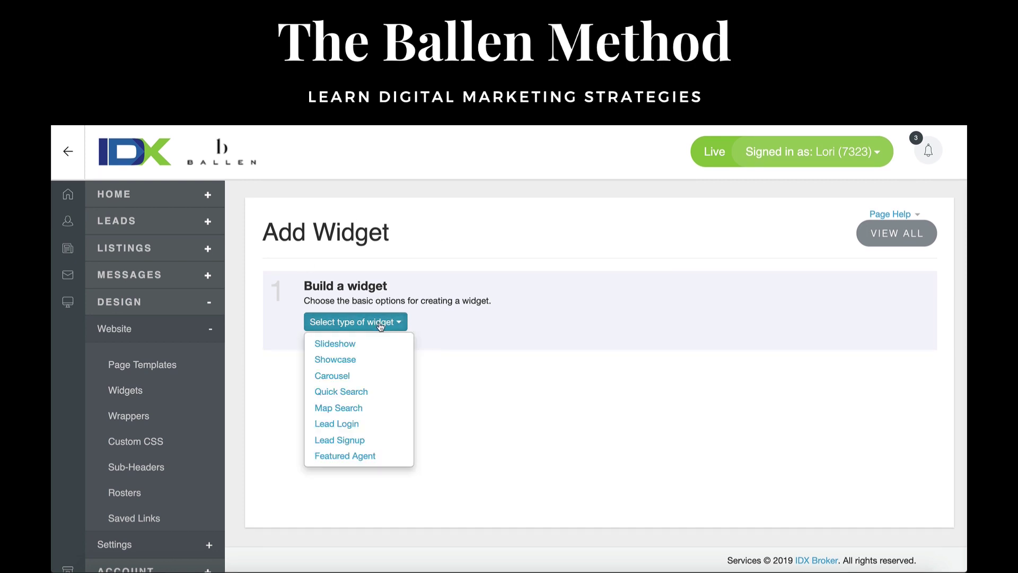
left_click(354, 361)
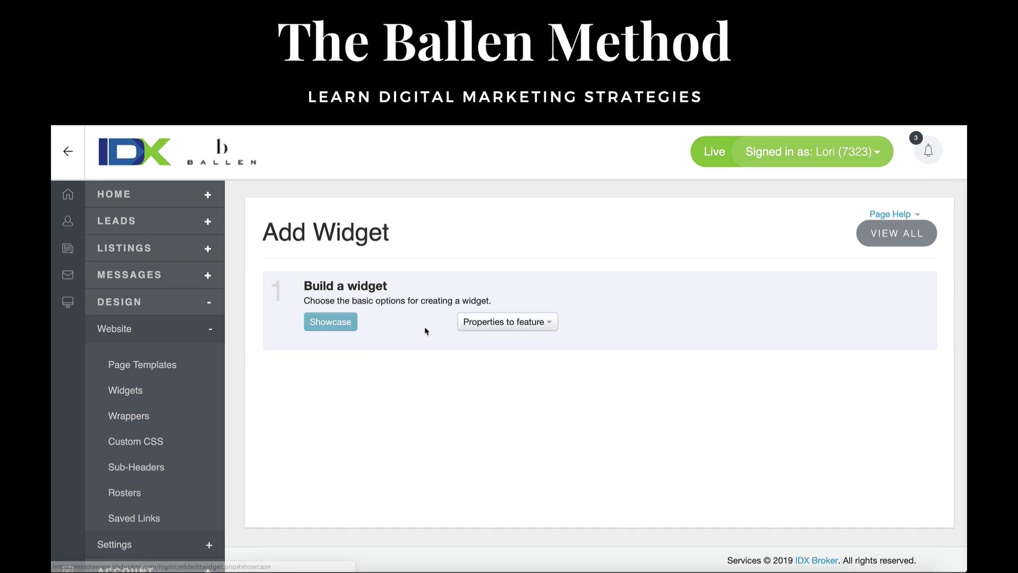
left_click(530, 324)
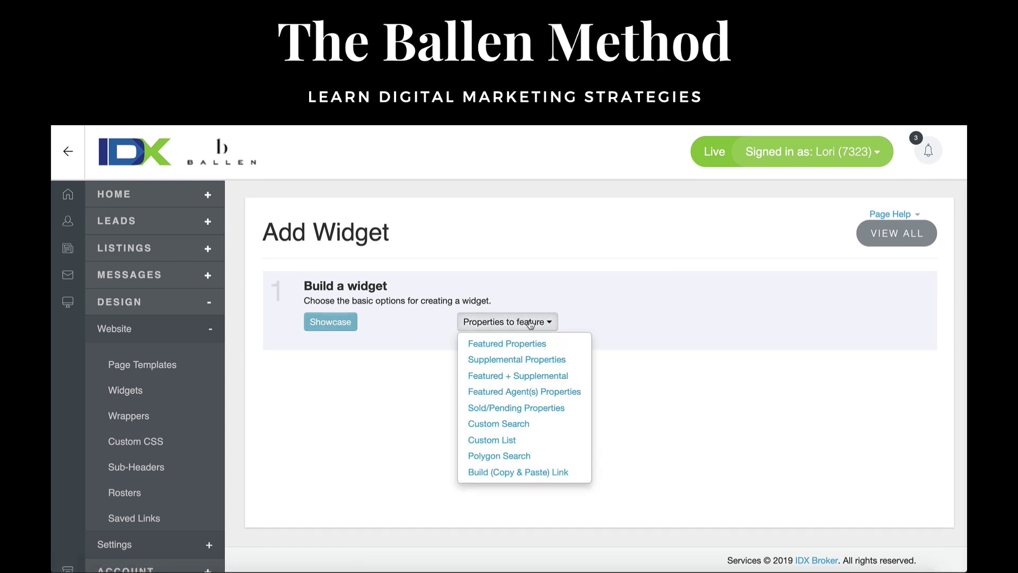
left_click(520, 425)
left_click(710, 322)
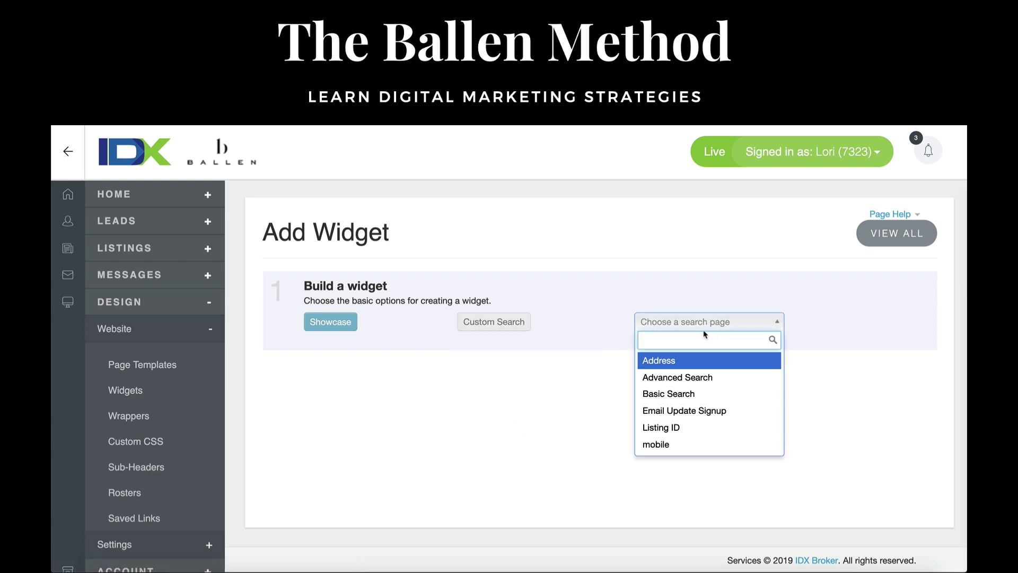
left_click(700, 377)
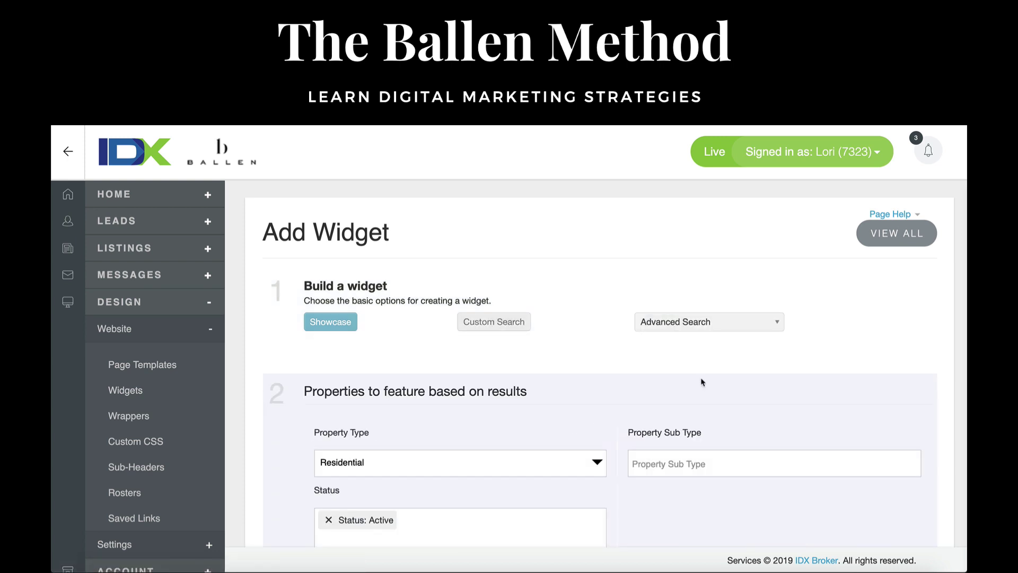
scroll(701, 382, "down", 3)
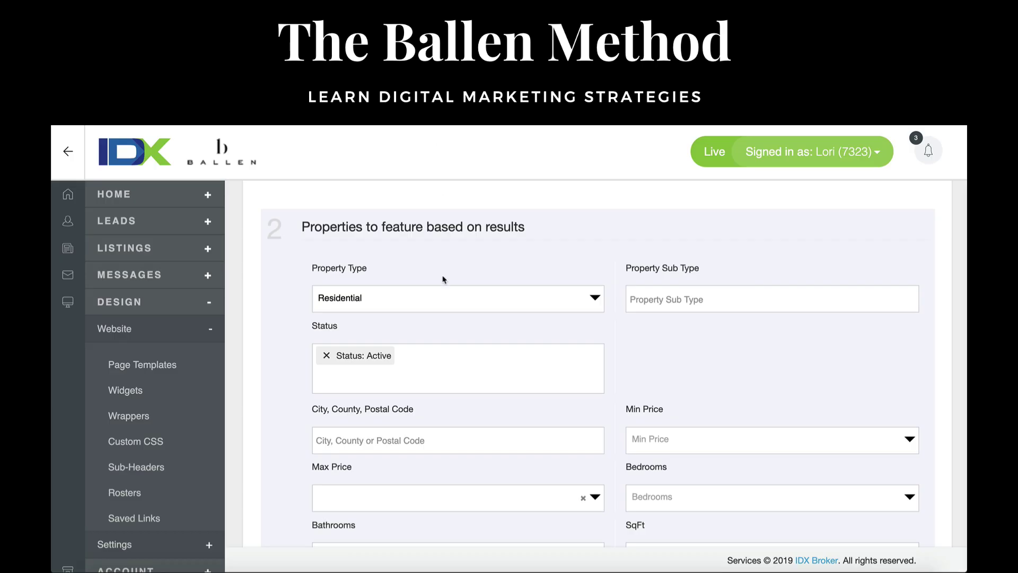
- Limit the widget to Residential Rental properties with Active status
scroll(505, 277, "down", 1)
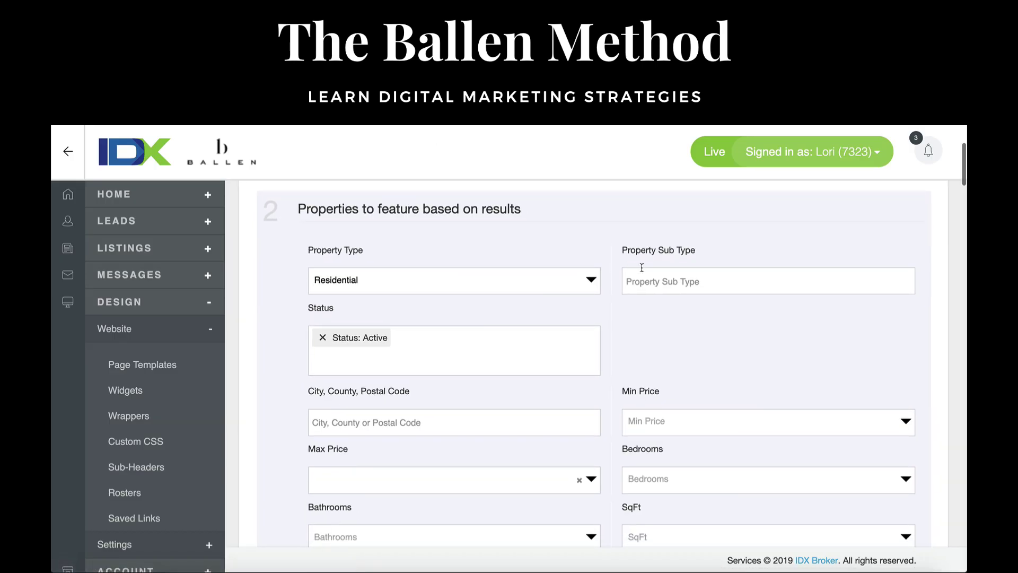
scroll(642, 267, "down", 1)
left_click(477, 265)
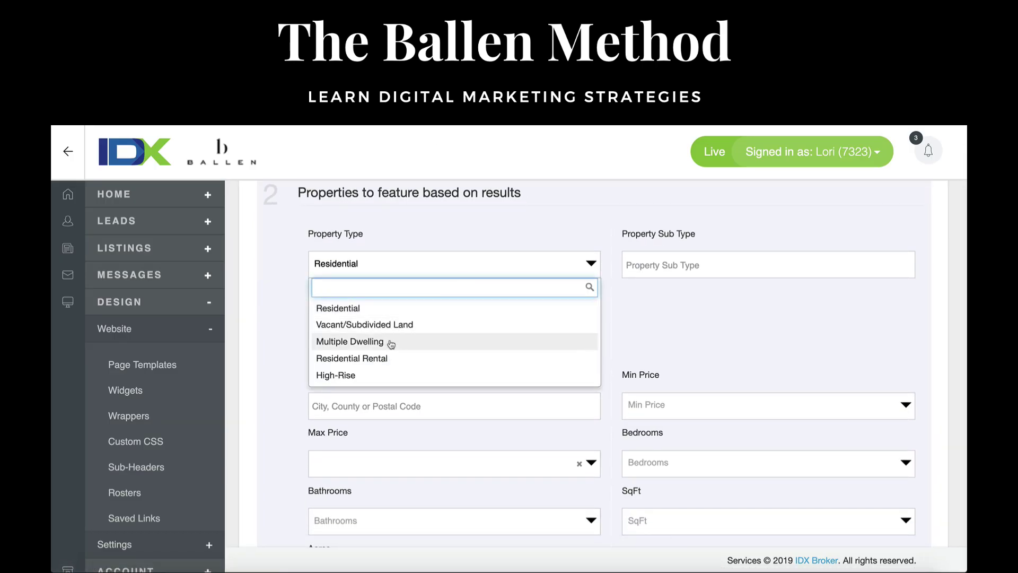
left_click(392, 359)
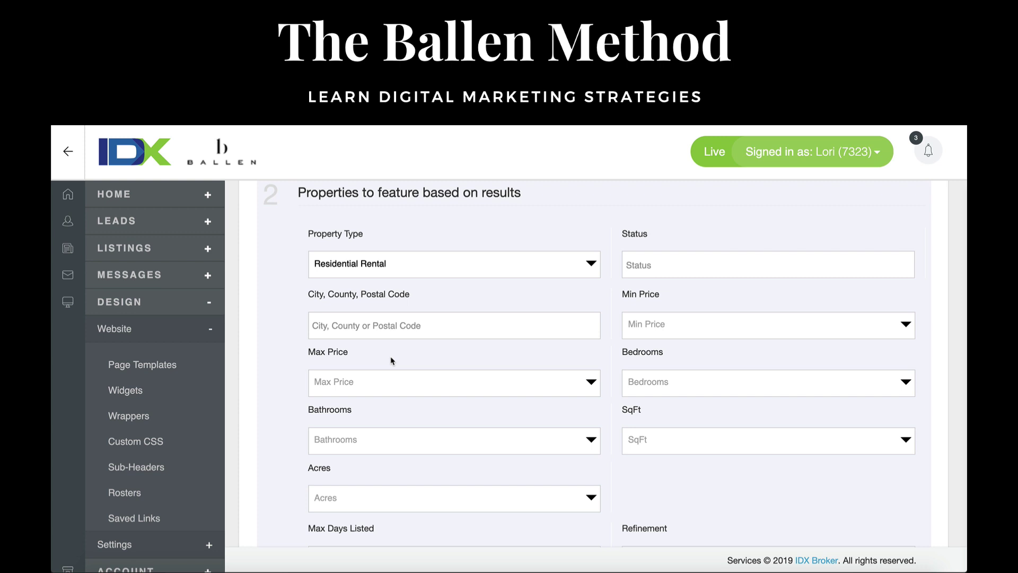
left_click(665, 264)
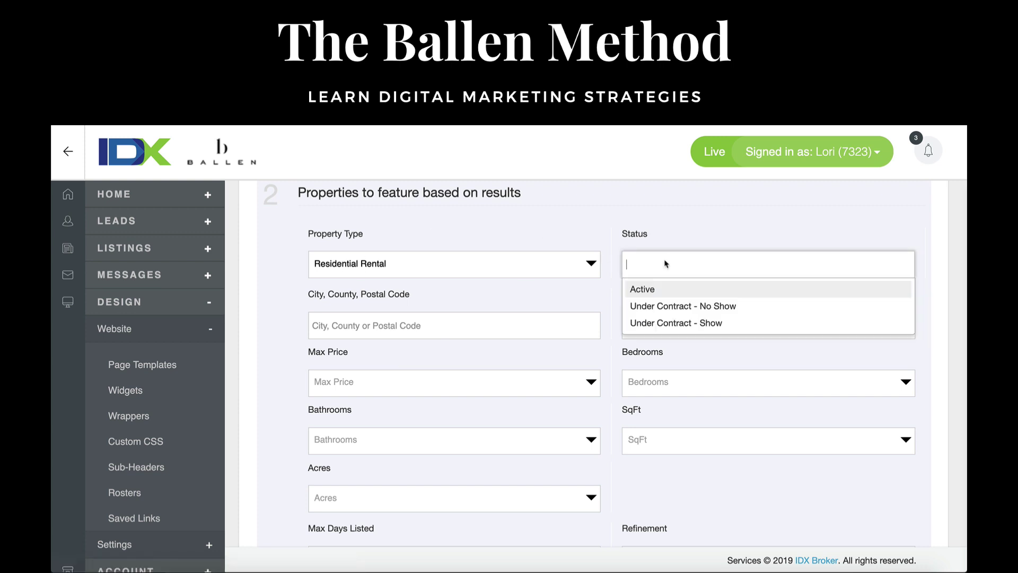
left_click(668, 290)
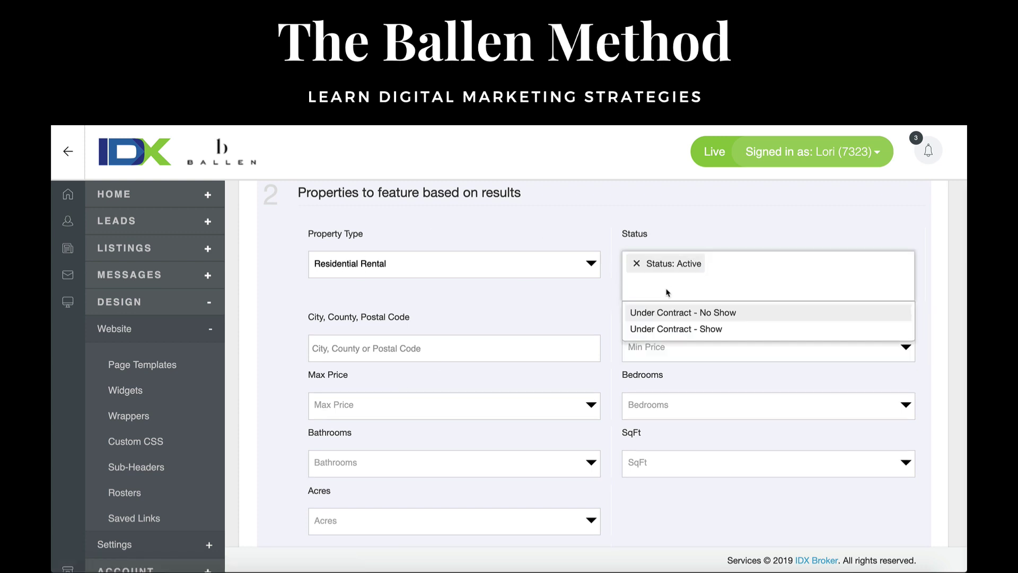
- Add Las Vegas as the search city
scroll(667, 292, "down", 1)
left_click(527, 297)
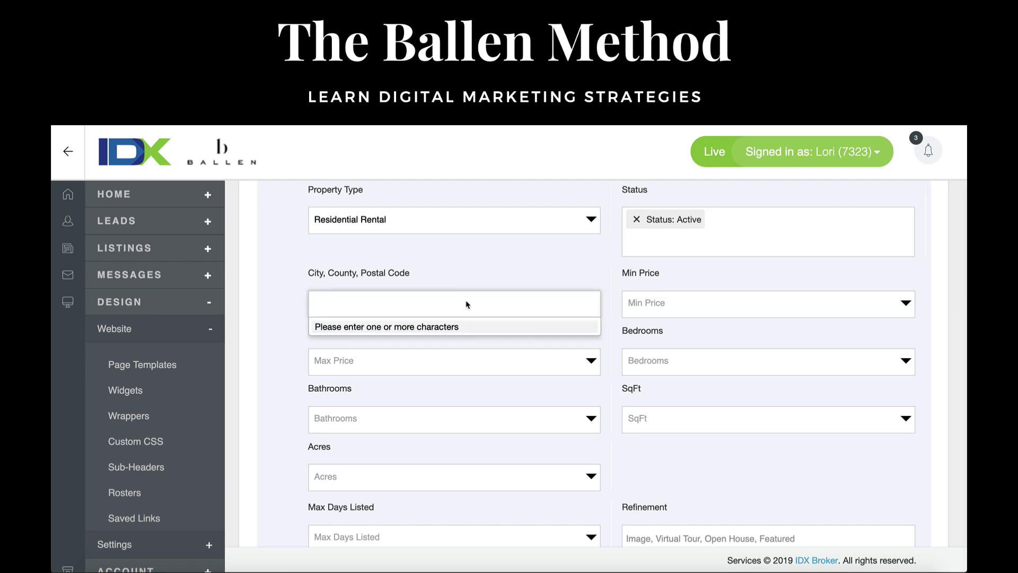
type("las")
left_click(386, 348)
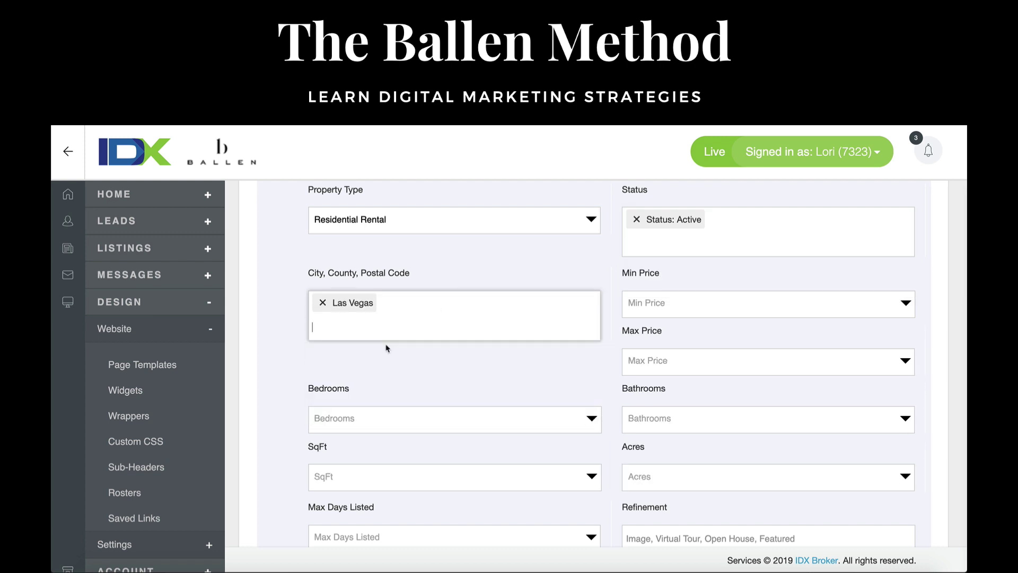
scroll(387, 348, "down", 1)
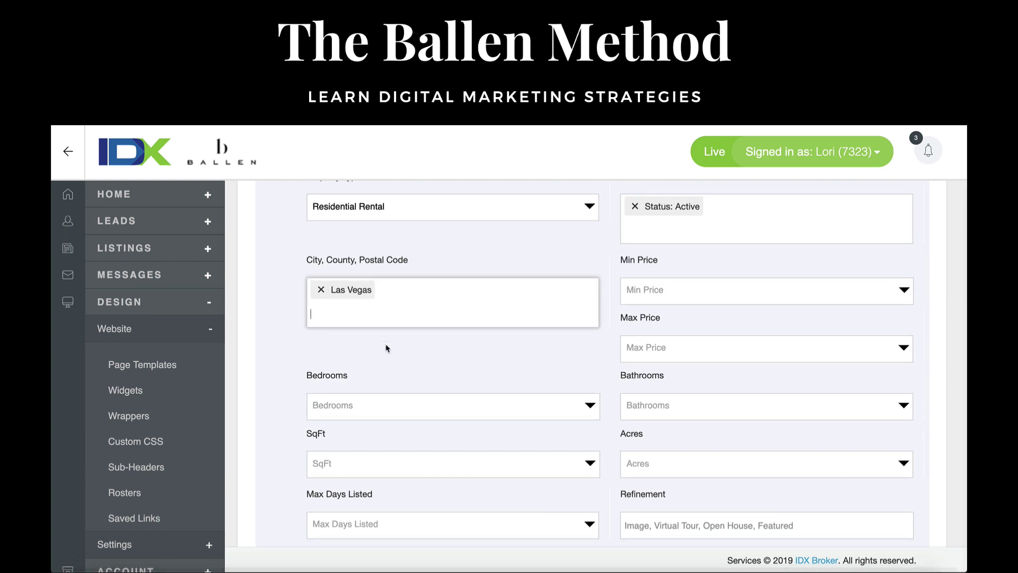
scroll(387, 348, "down", 1)
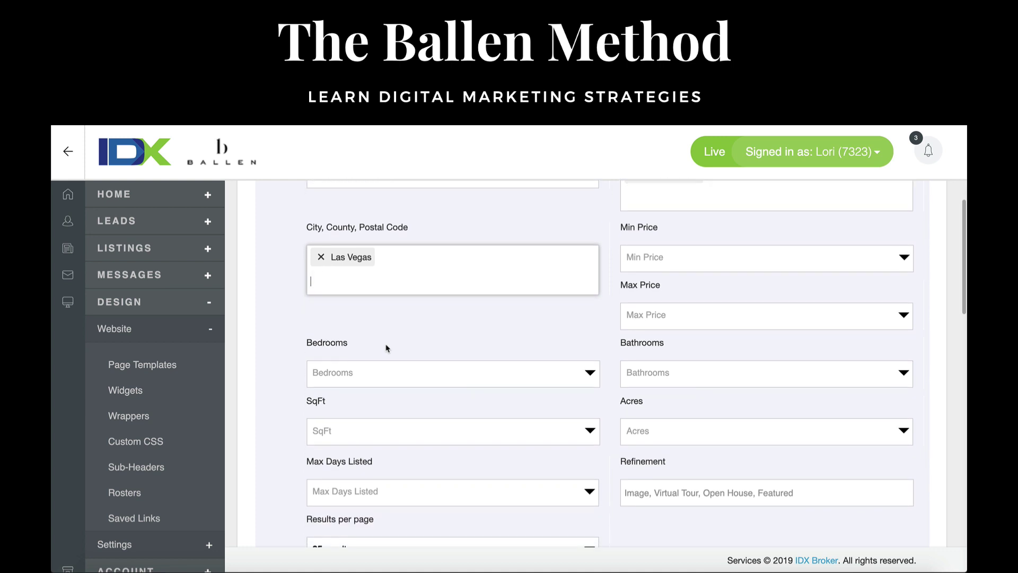
scroll(387, 348, "down", 2)
scroll(387, 348, "down", 6)
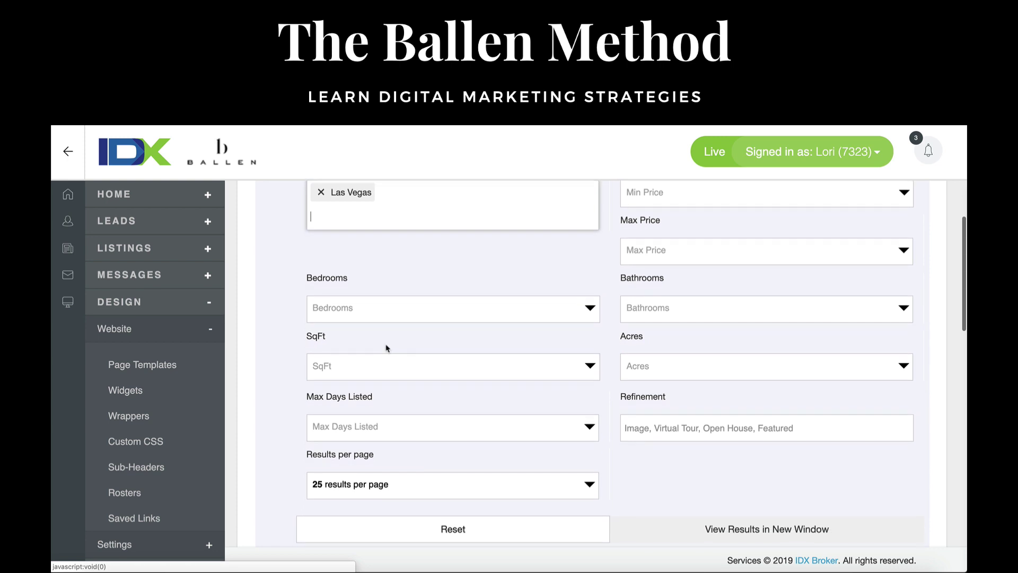
left_click(693, 308)
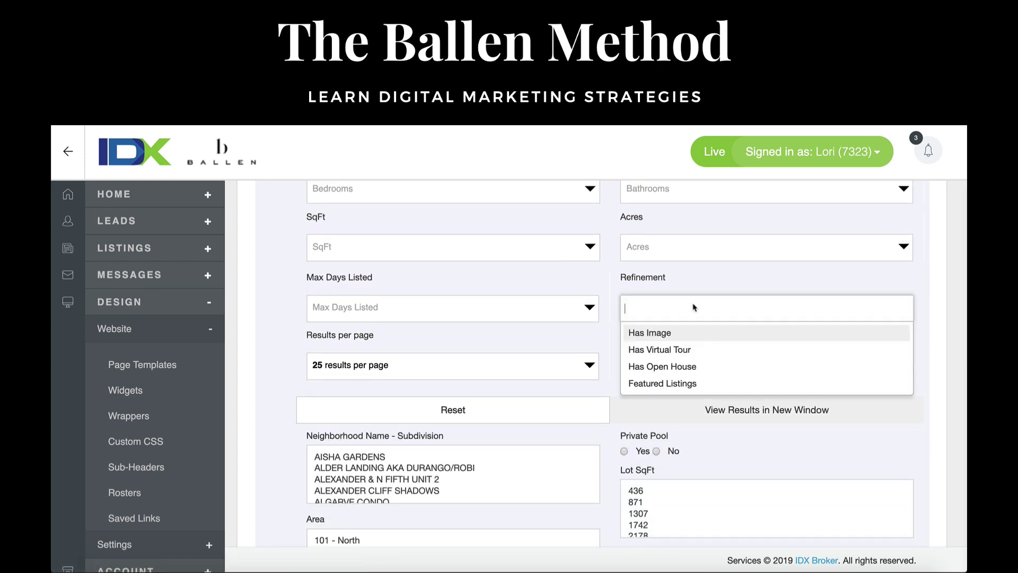
- Add the Has Image refinement to the search criteria
left_click(644, 333)
scroll(645, 335, "down", 4)
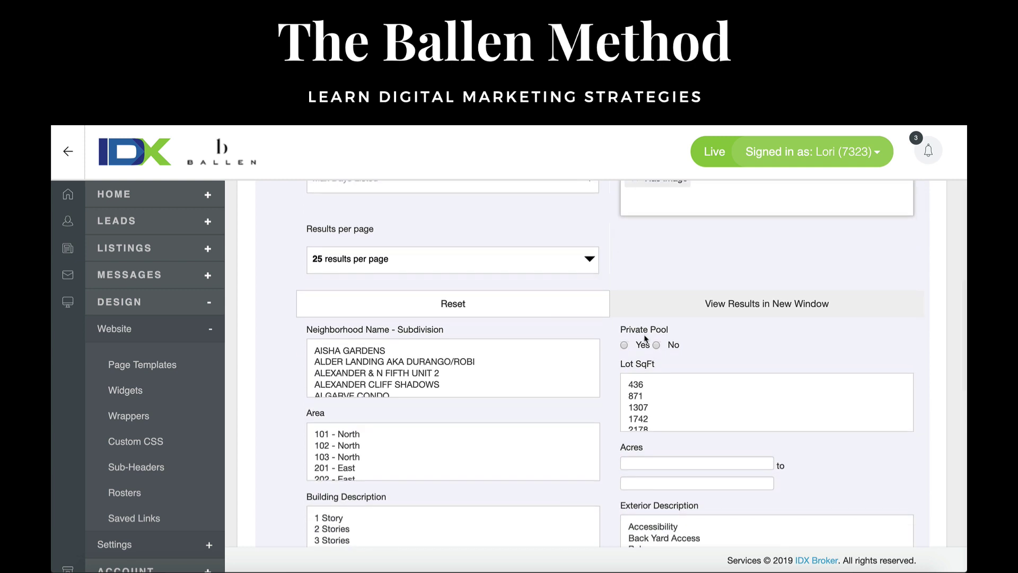
scroll(258, 297, "up", 6)
scroll(259, 302, "up", 2)
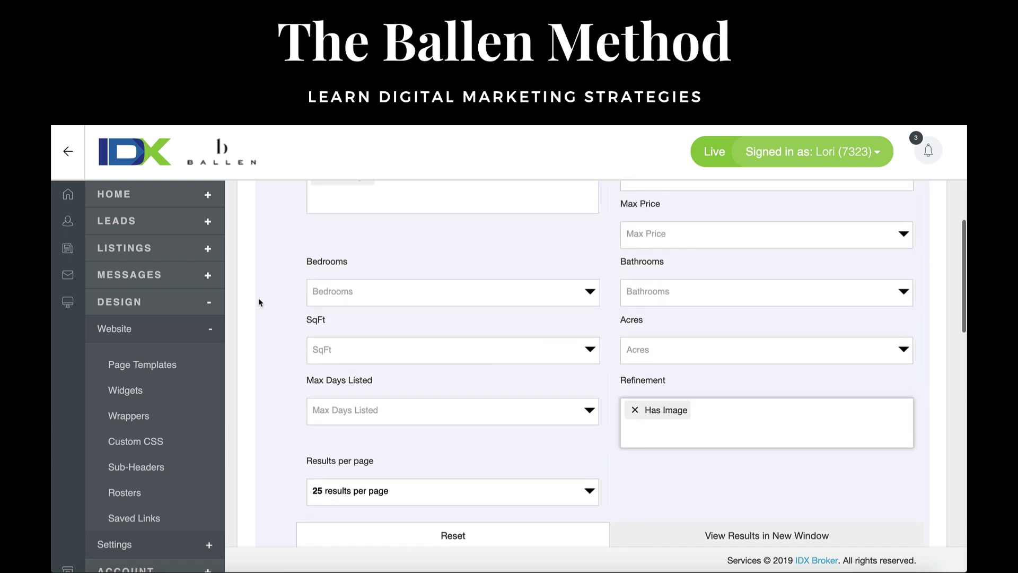
- Set the minimum square footage to 4000 and bedrooms to 6+
left_click(386, 354)
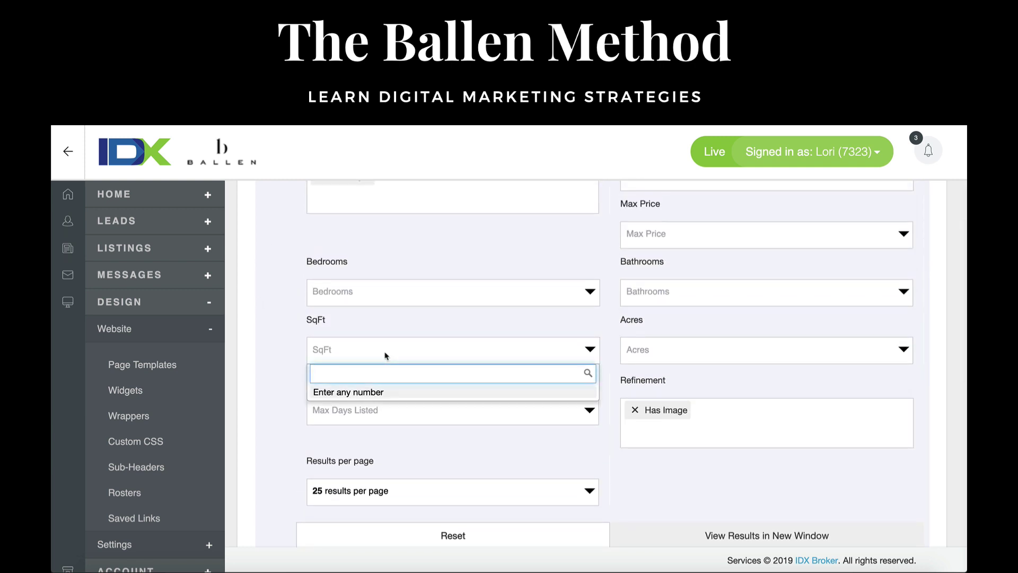
type("4000")
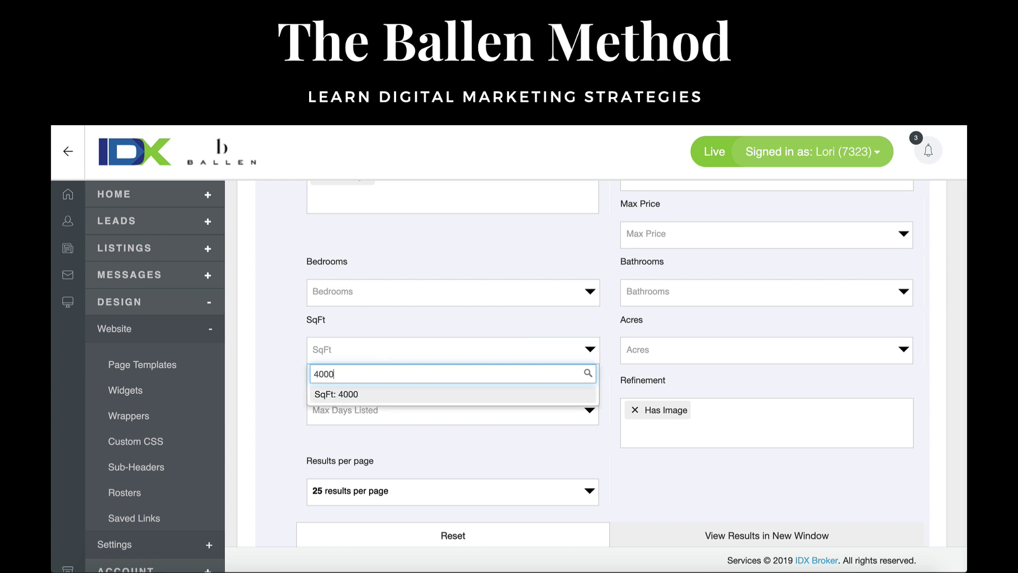
key("Return")
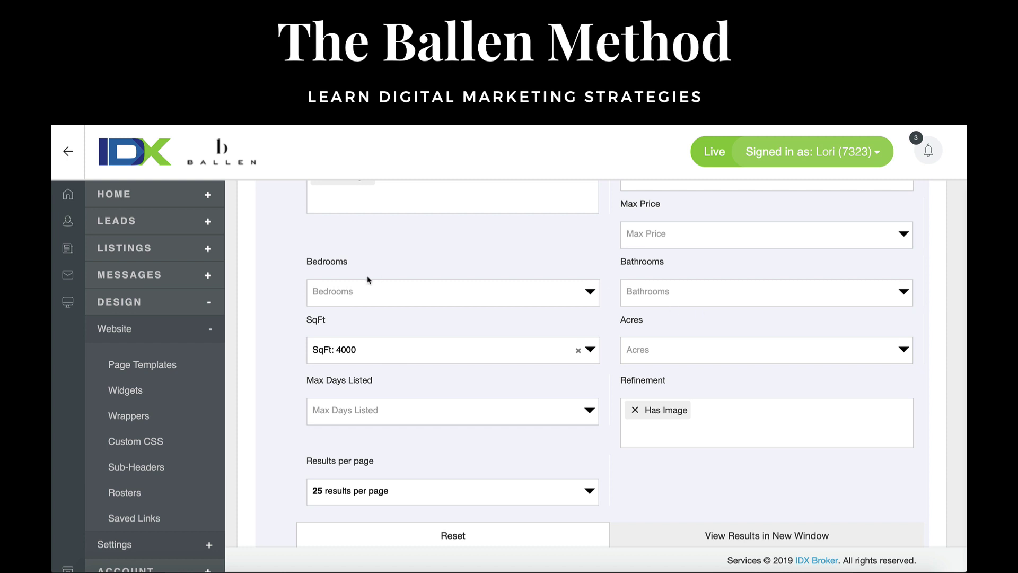
left_click(362, 294)
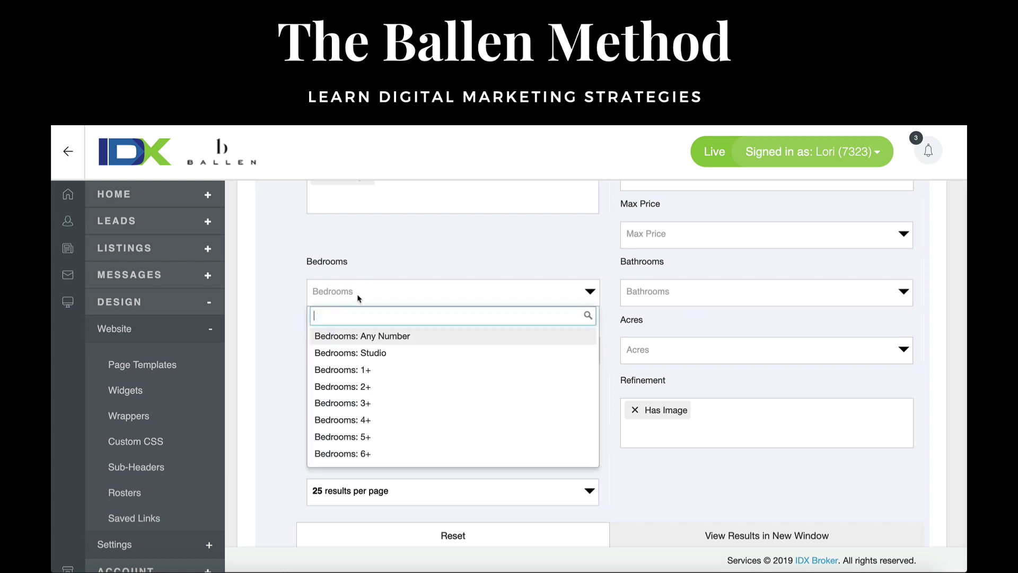
left_click(369, 453)
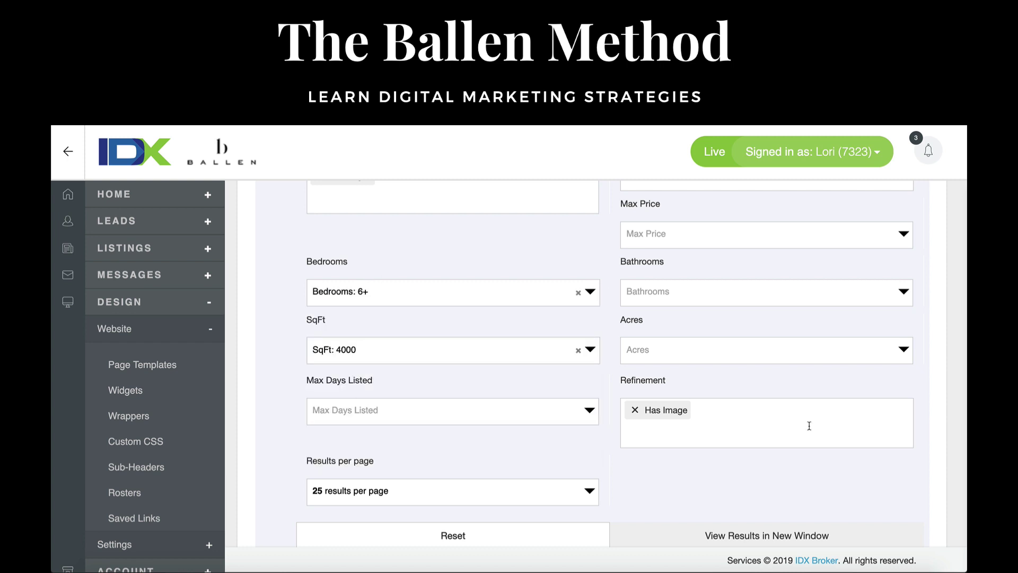
- Scroll down the showcase criteria form
scroll(809, 426, "down", 5)
- View the results in a new window and browse the 10 matching rental listings
left_click(773, 345)
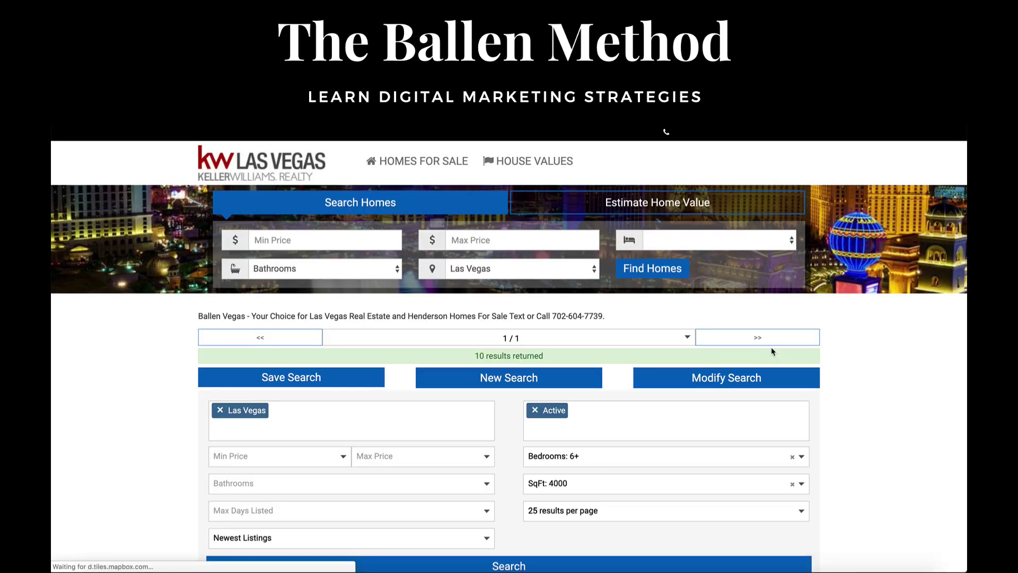
scroll(772, 349, "down", 6)
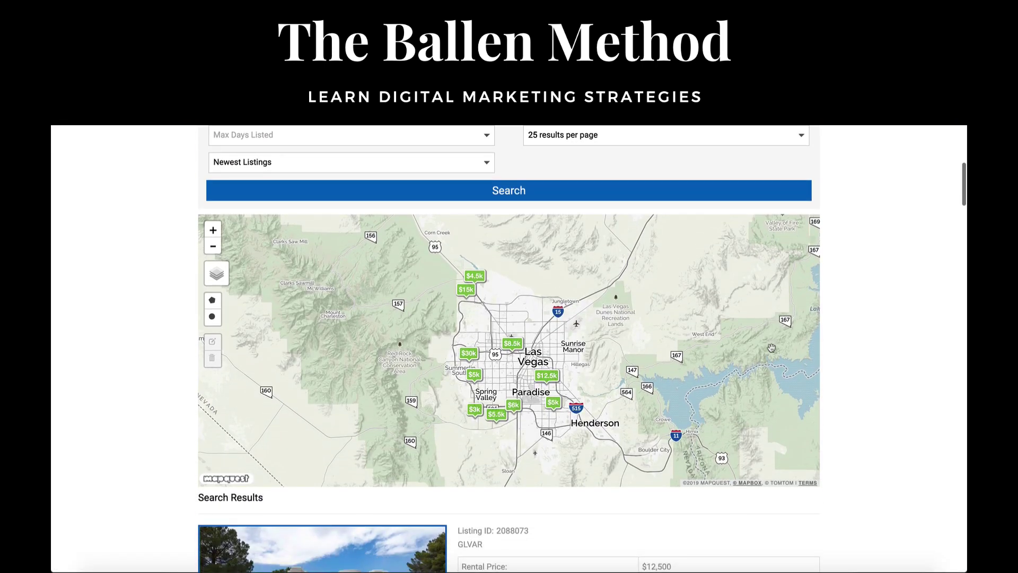
scroll(771, 348, "down", 5)
scroll(772, 348, "down", 1)
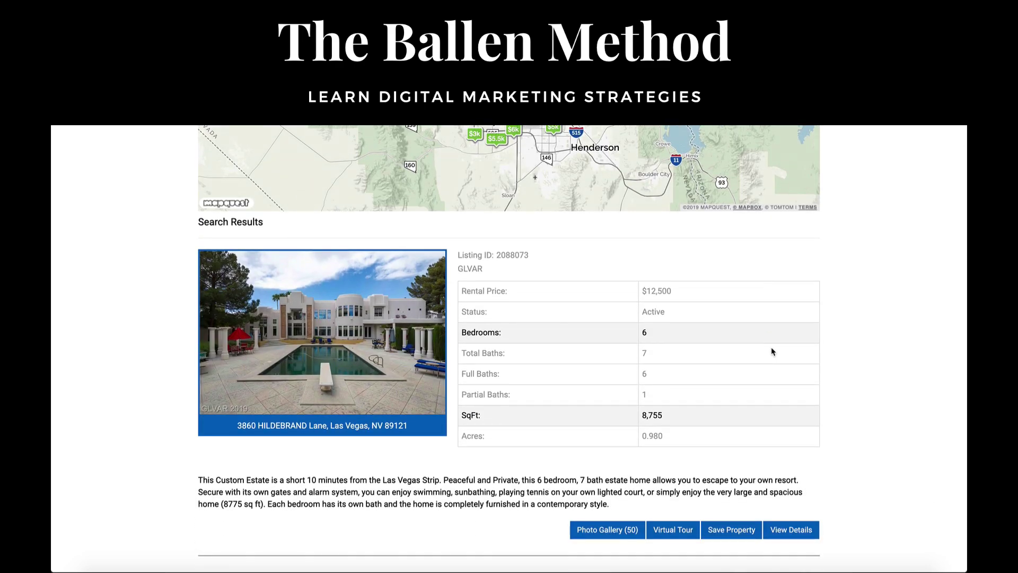
scroll(772, 351, "down", 10)
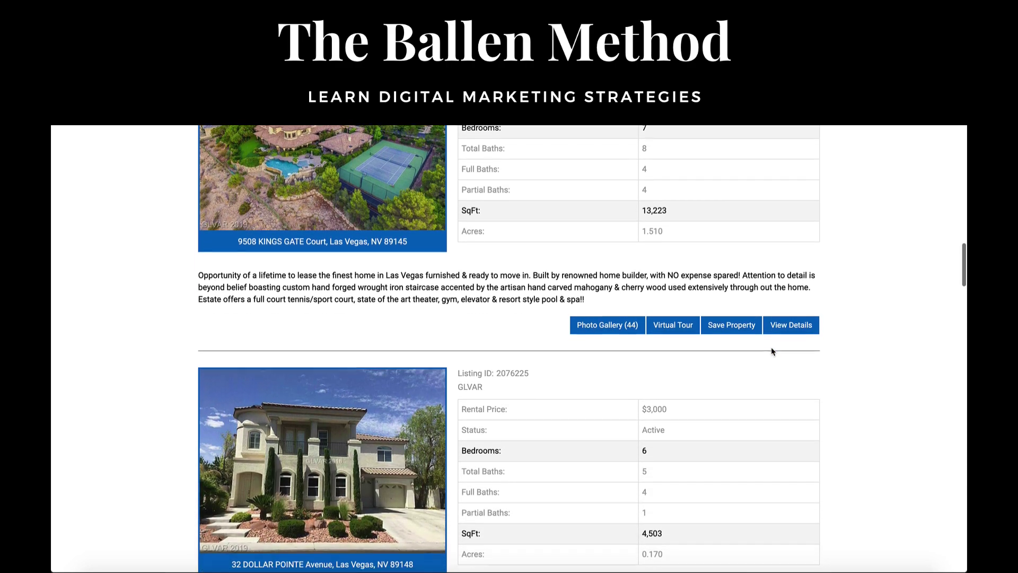
scroll(771, 351, "down", 10)
scroll(772, 351, "up", 8)
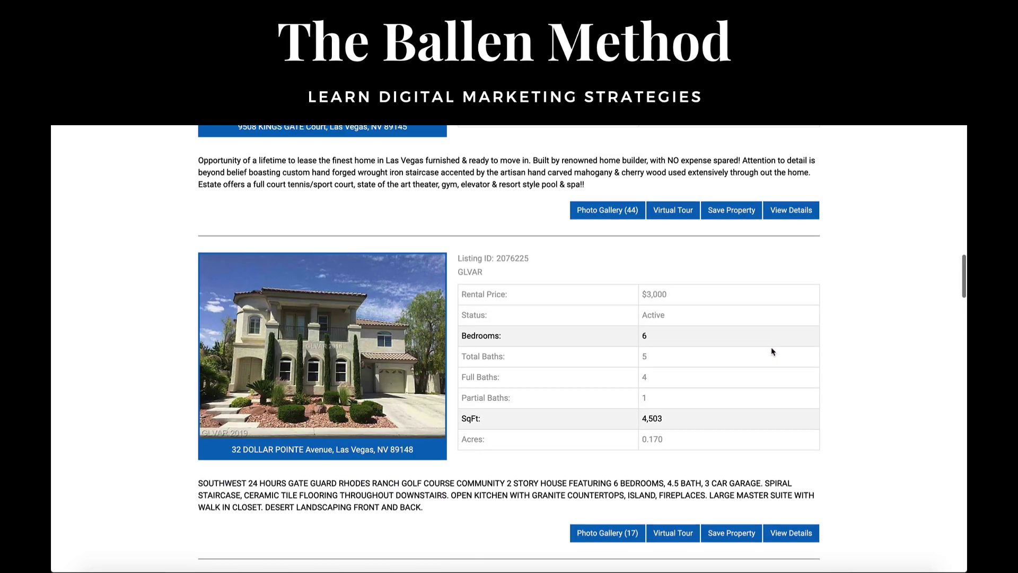
mouse_move(341, 342)
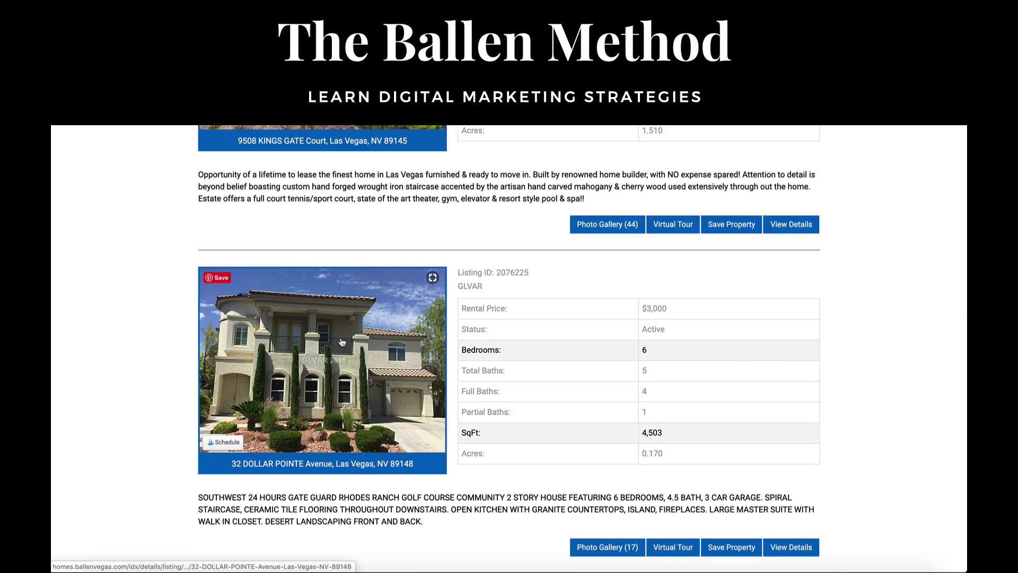
scroll(812, 349, "up", 8)
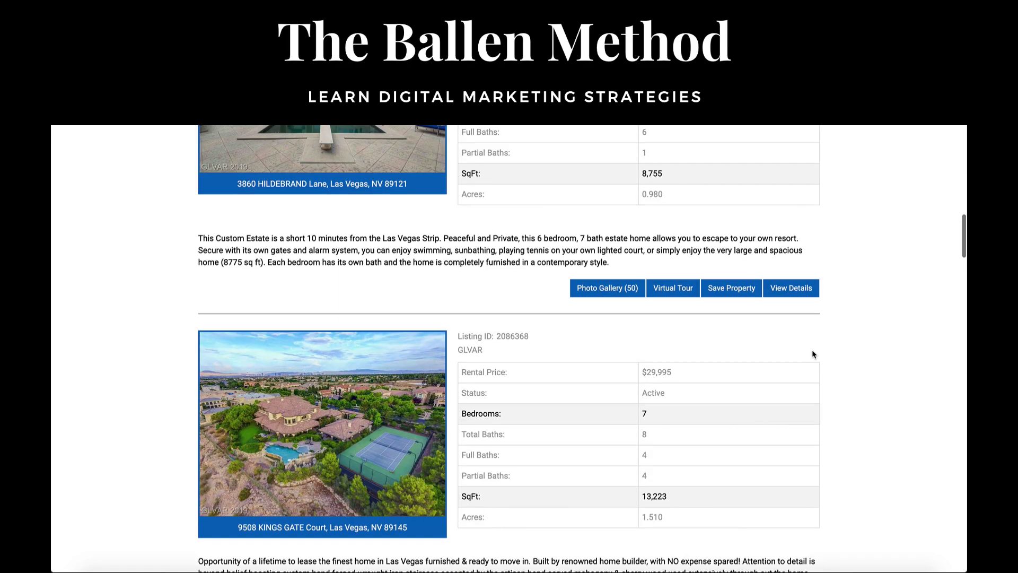
scroll(651, 506, "up", 3)
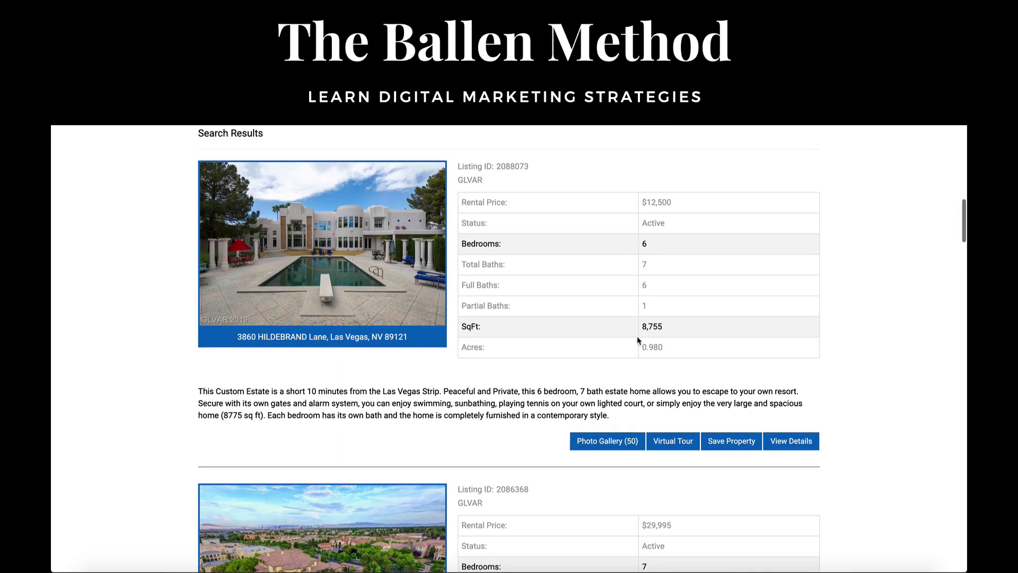
scroll(697, 323, "down", 17)
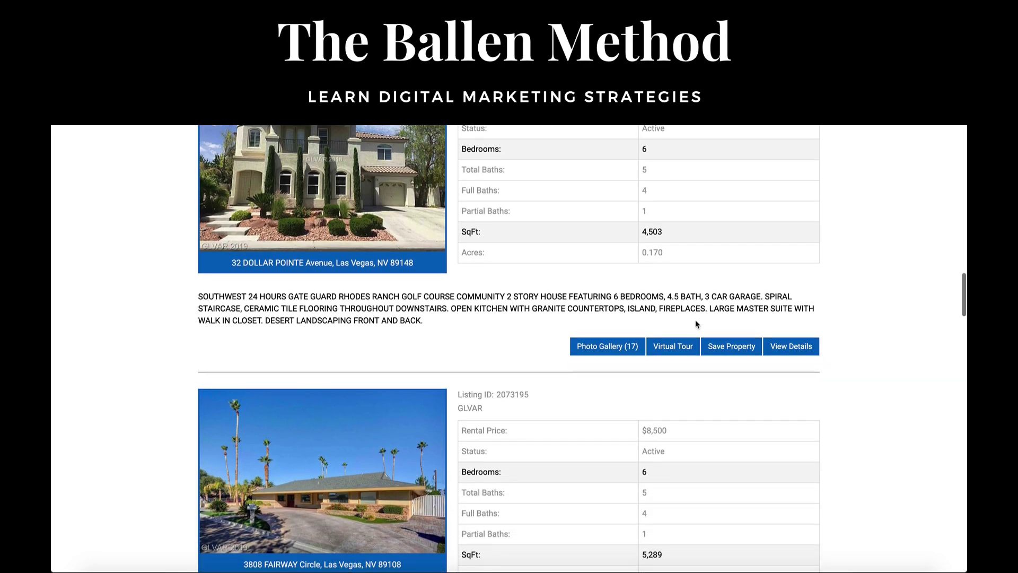
scroll(697, 324, "down", 5)
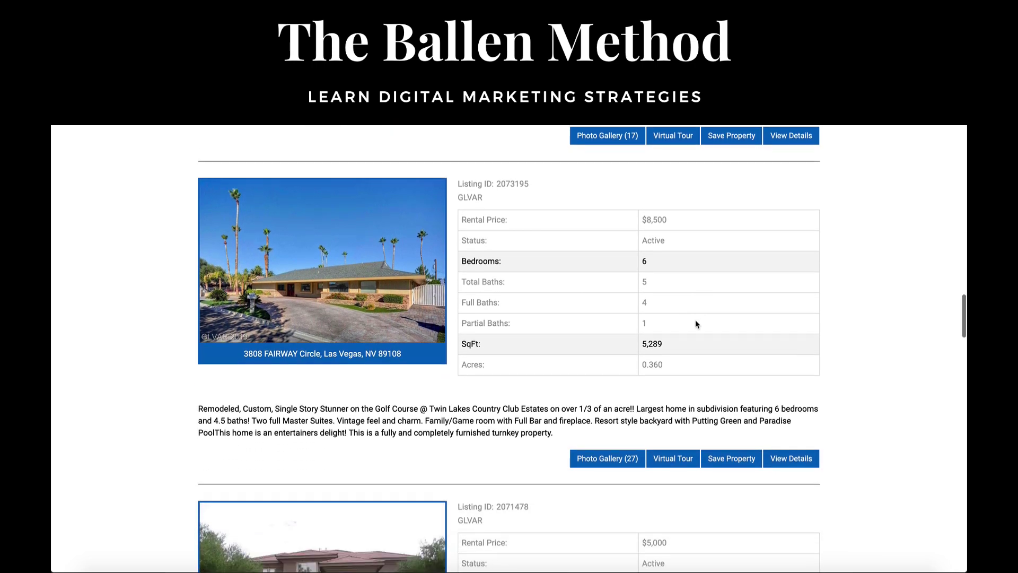
scroll(696, 324, "down", 6)
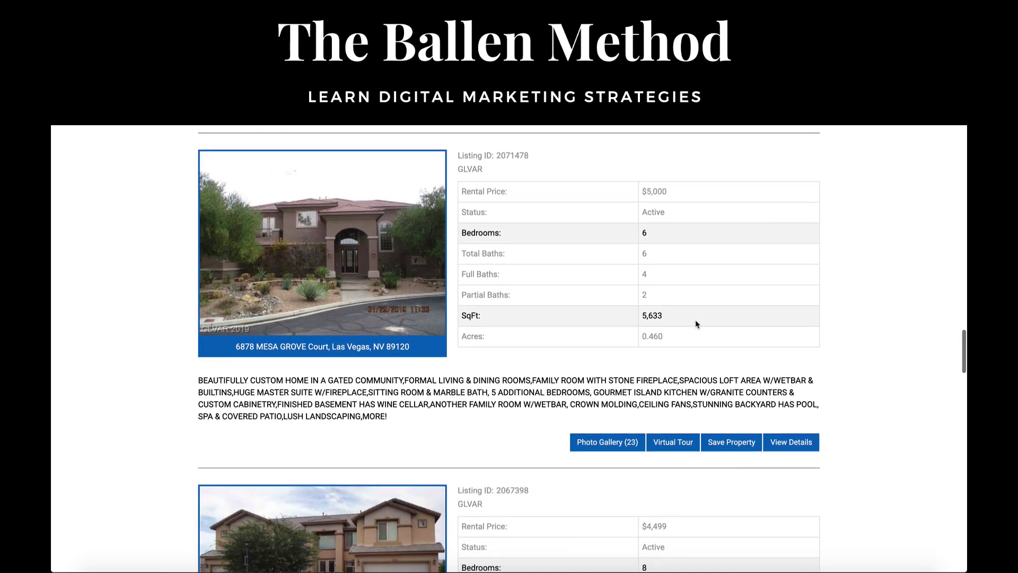
scroll(696, 324, "down", 2)
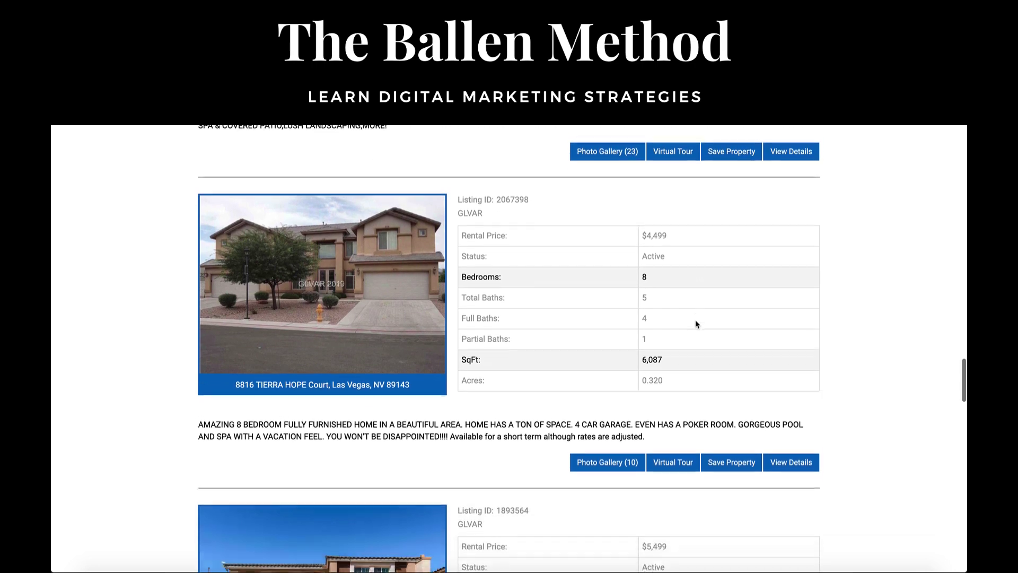
scroll(697, 324, "down", 5)
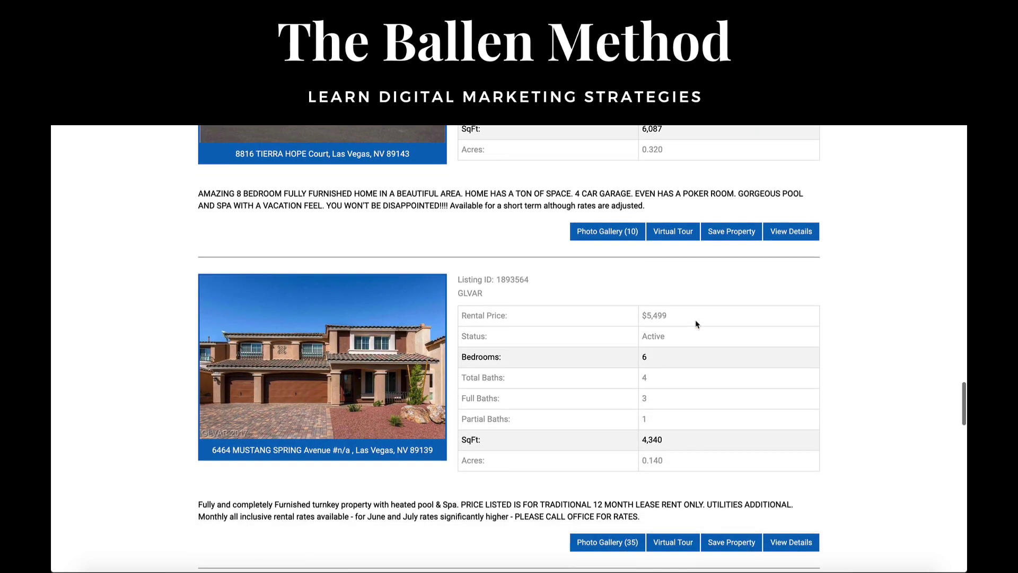
scroll(696, 324, "down", 10)
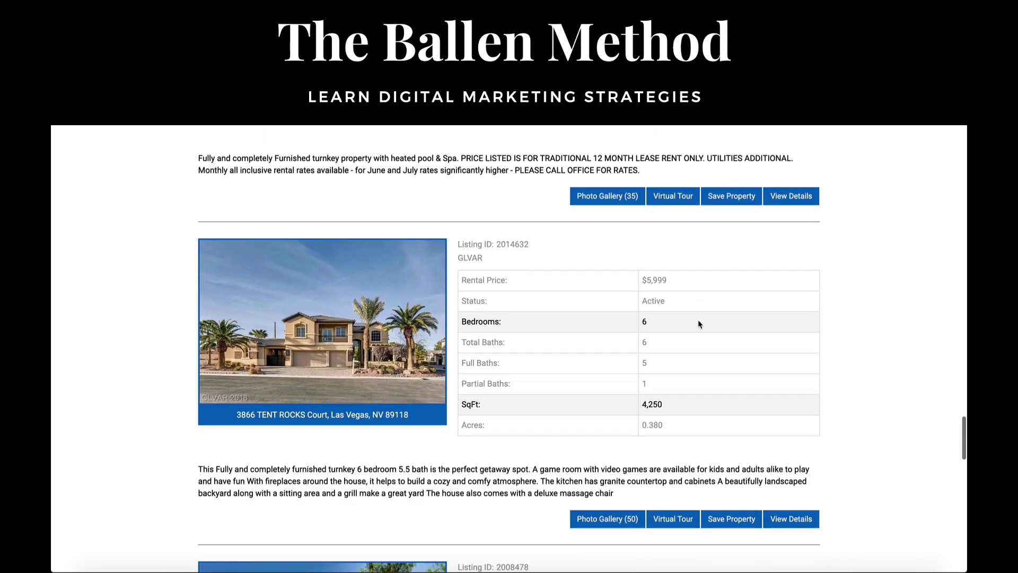
scroll(699, 324, "down", 15)
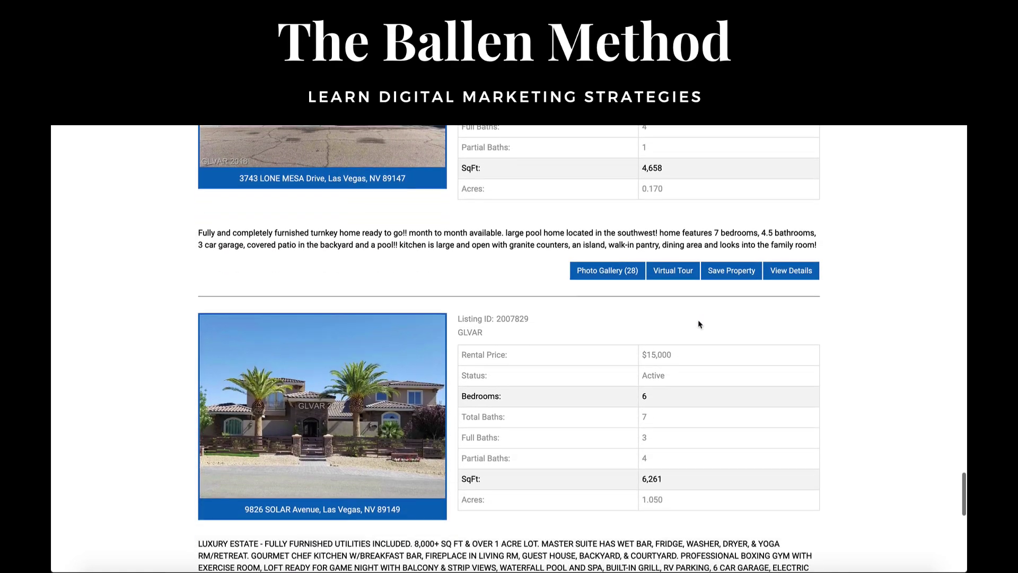
scroll(699, 321, "up", 20)
scroll(699, 320, "up", 5)
- Return to the widget settings and raise the minimum square footage to 5000
key("ctrl+w")
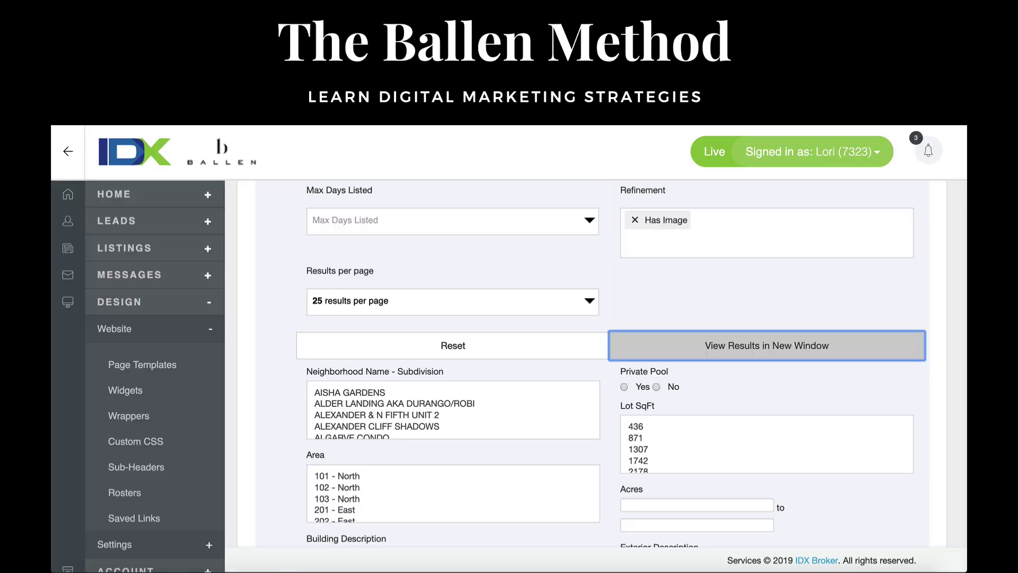
scroll(437, 294, "up", 5)
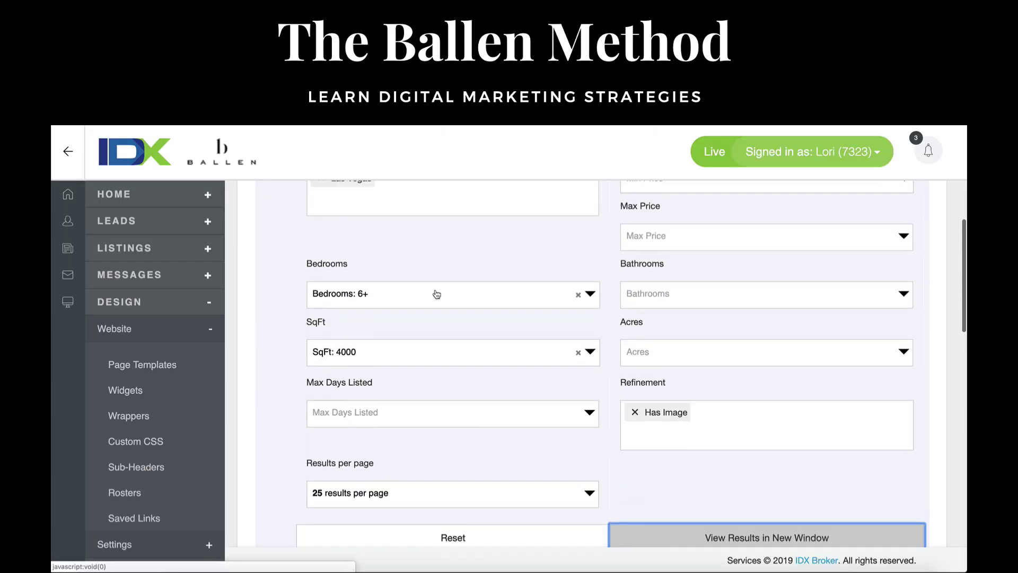
left_click(373, 406)
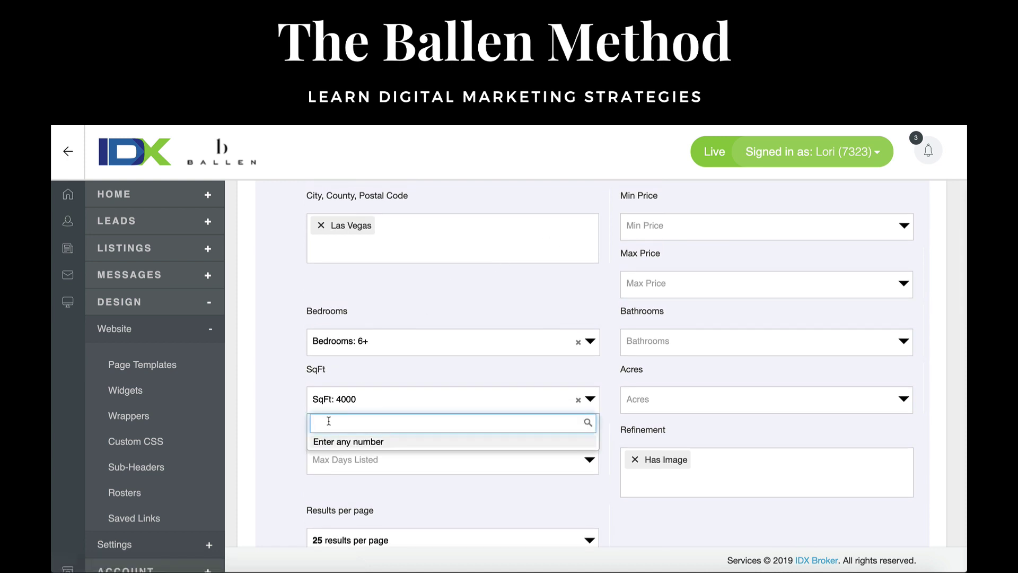
type("5000")
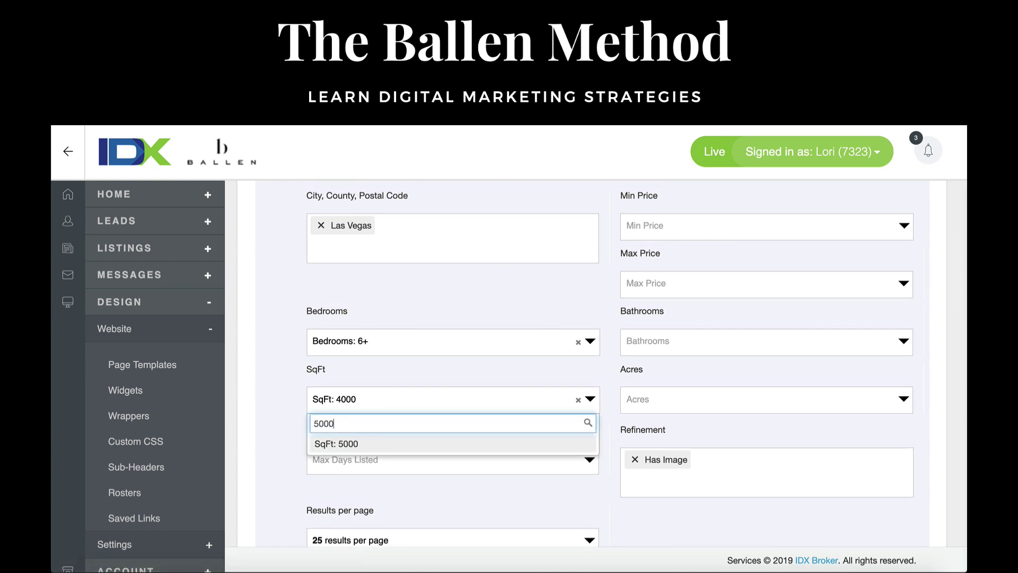
key("Return")
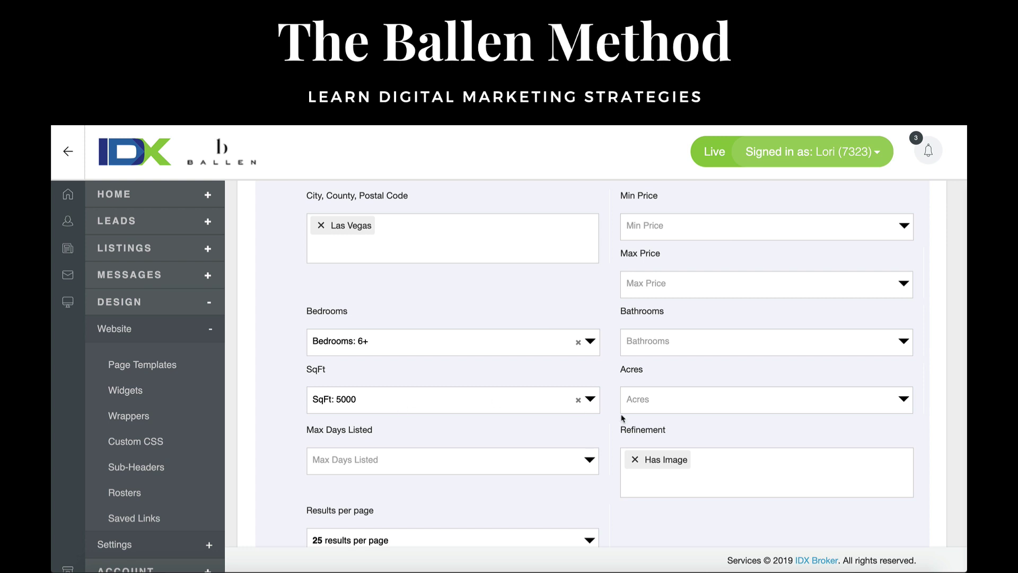
- Add Henderson as a second search city alongside Las Vegas
scroll(454, 355, "down", 1)
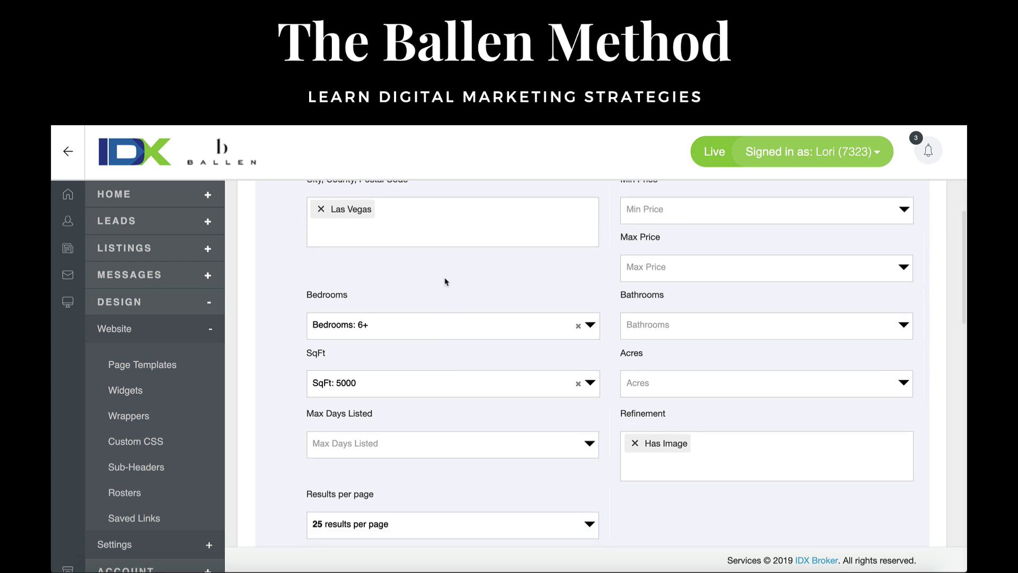
scroll(445, 278, "up", 2)
scroll(445, 278, "down", 2)
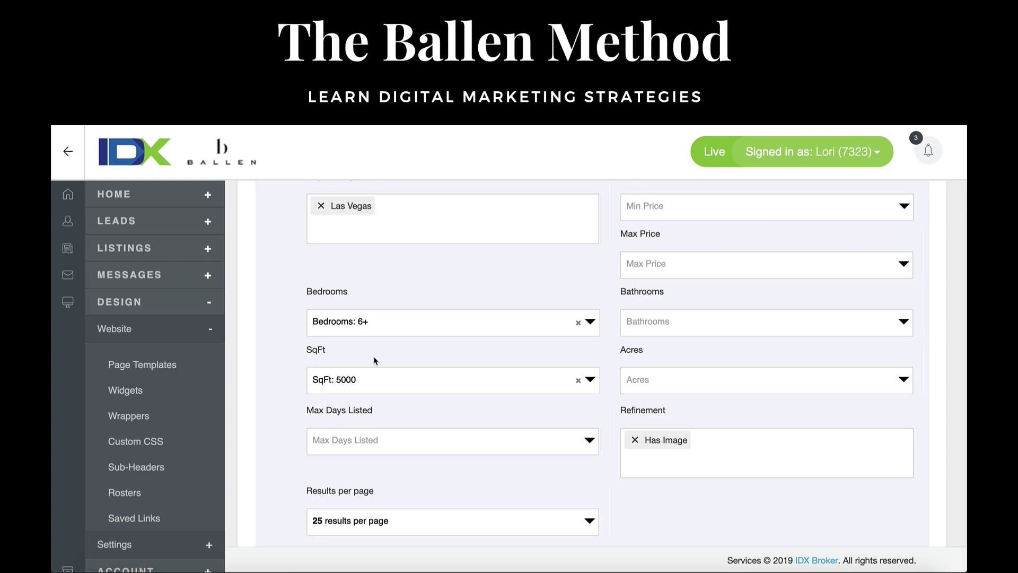
scroll(367, 353, "down", 1)
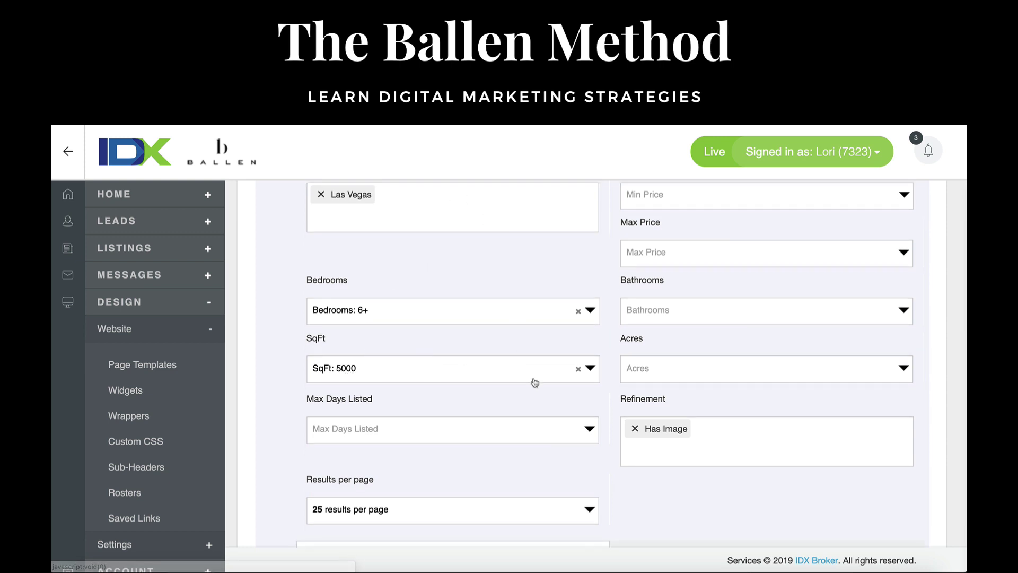
scroll(534, 381, "up", 5)
scroll(534, 379, "down", 15)
scroll(534, 378, "down", 6)
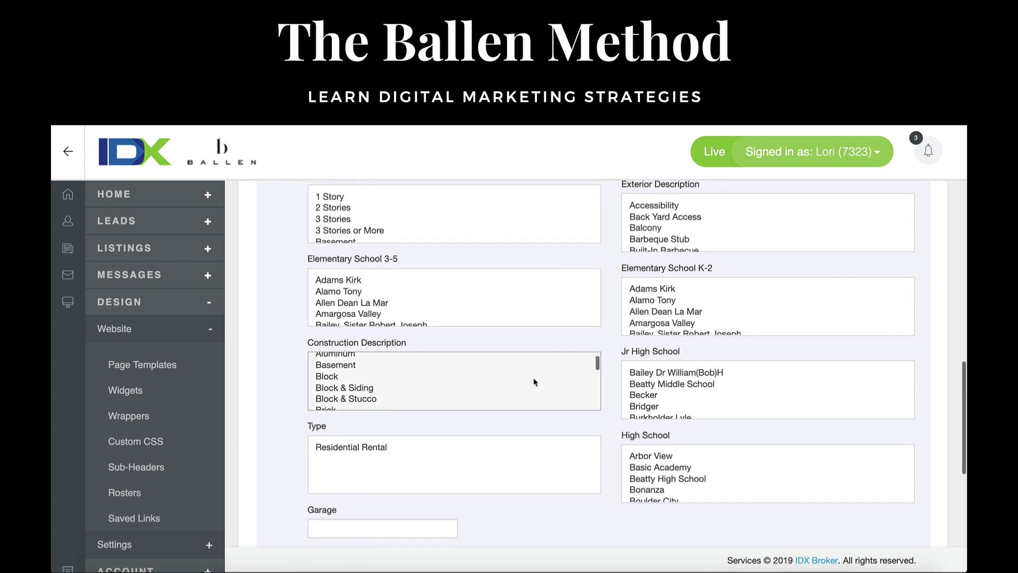
scroll(285, 314, "up", 20)
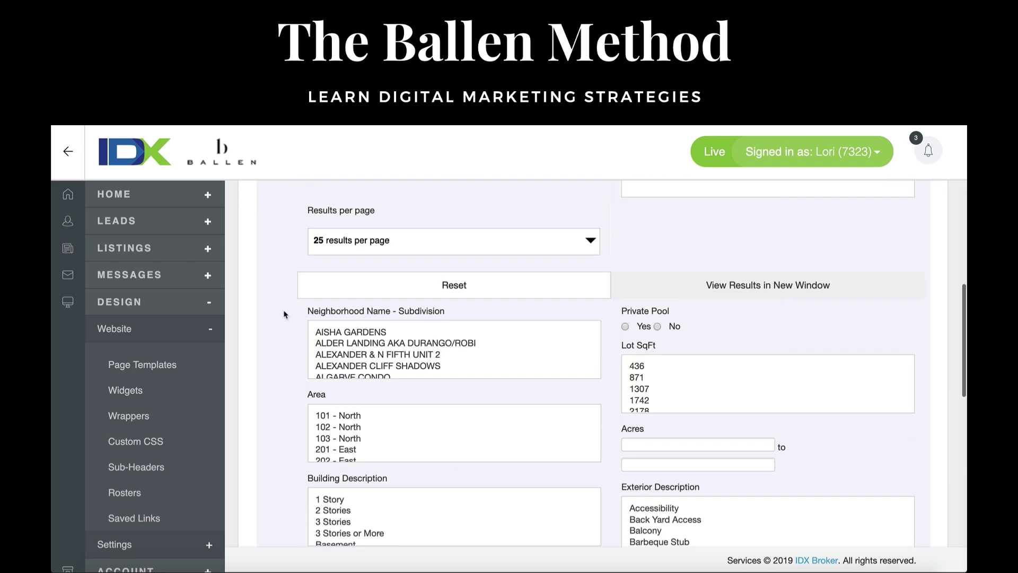
scroll(285, 314, "down", 3)
scroll(285, 314, "down", 2)
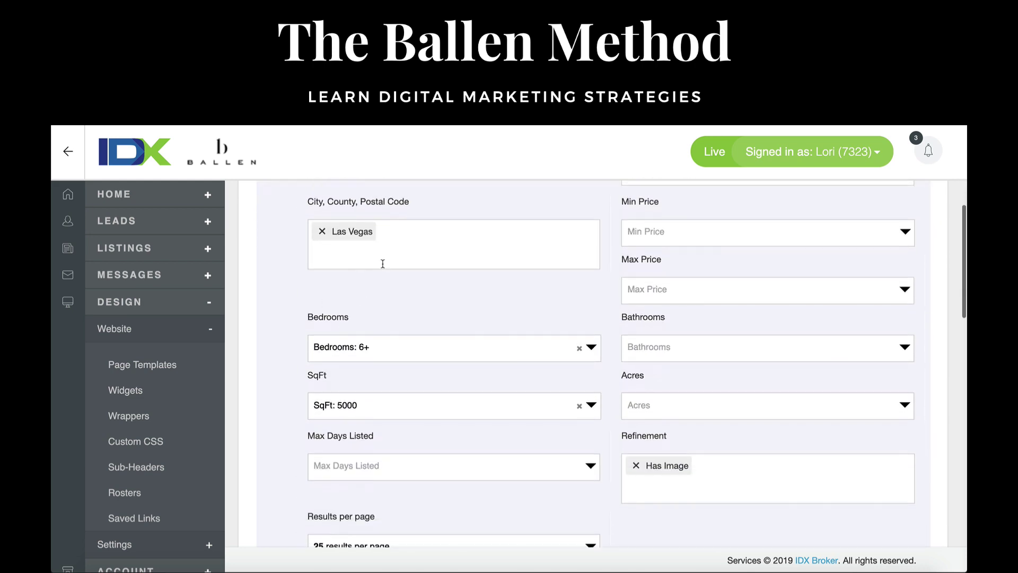
scroll(375, 239, "down", 1)
left_click(371, 234)
type("hend")
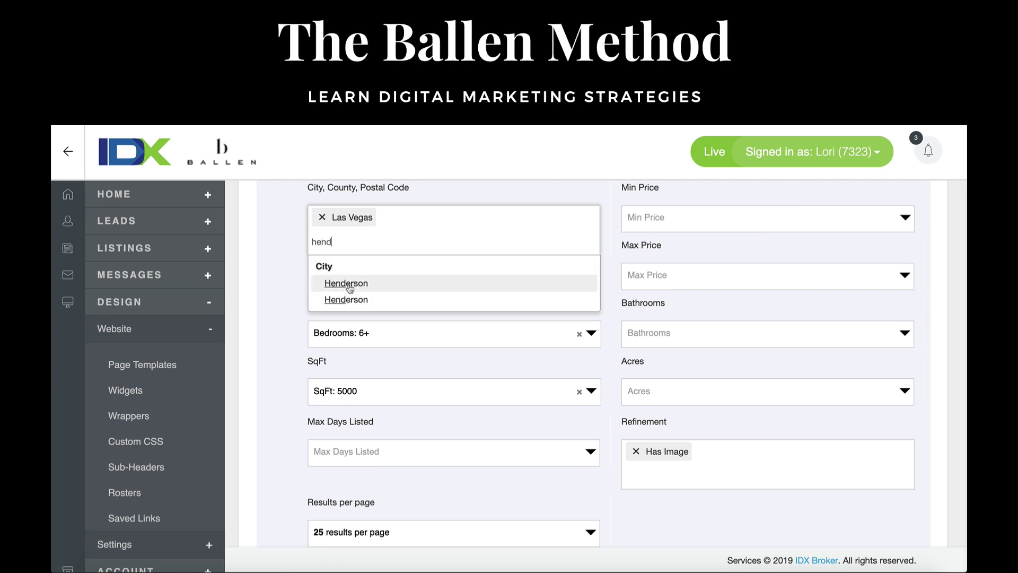
left_click(350, 287)
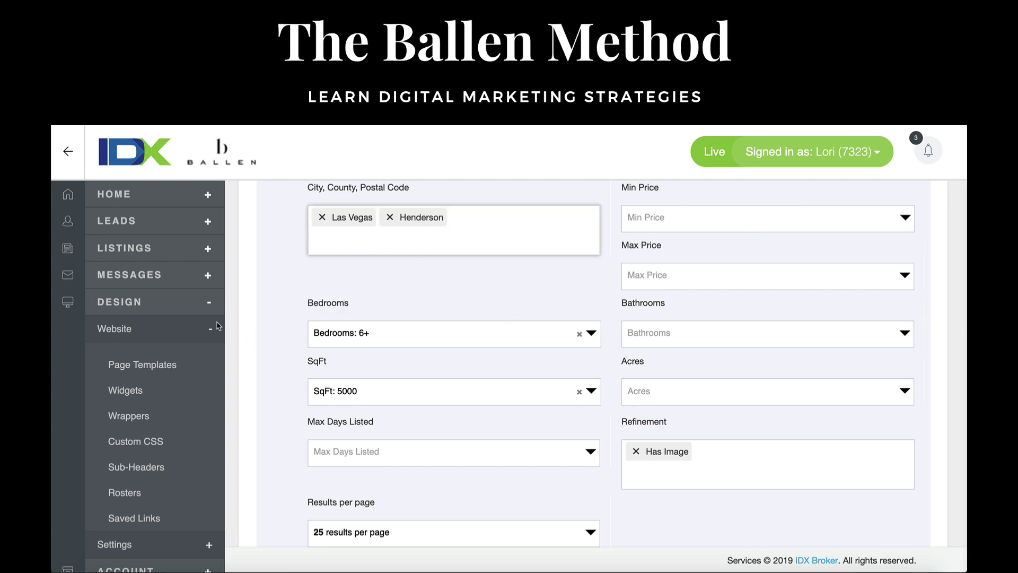
scroll(259, 318, "down", 10)
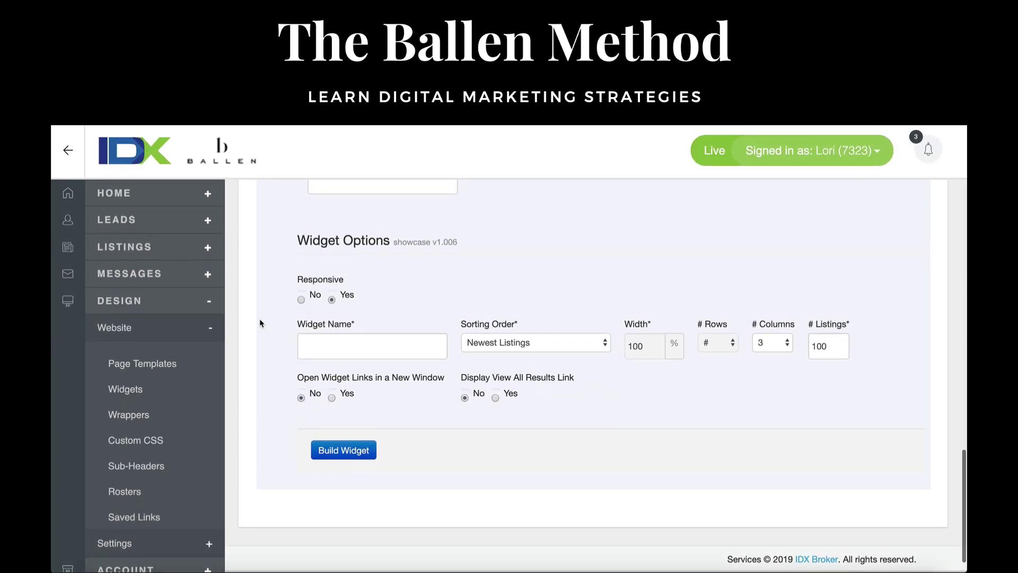
- Name the widget 'Las Vegas Mansions for rent', sort by Square Feet (High to Low), enable View All Results link, and build it
left_click(370, 354)
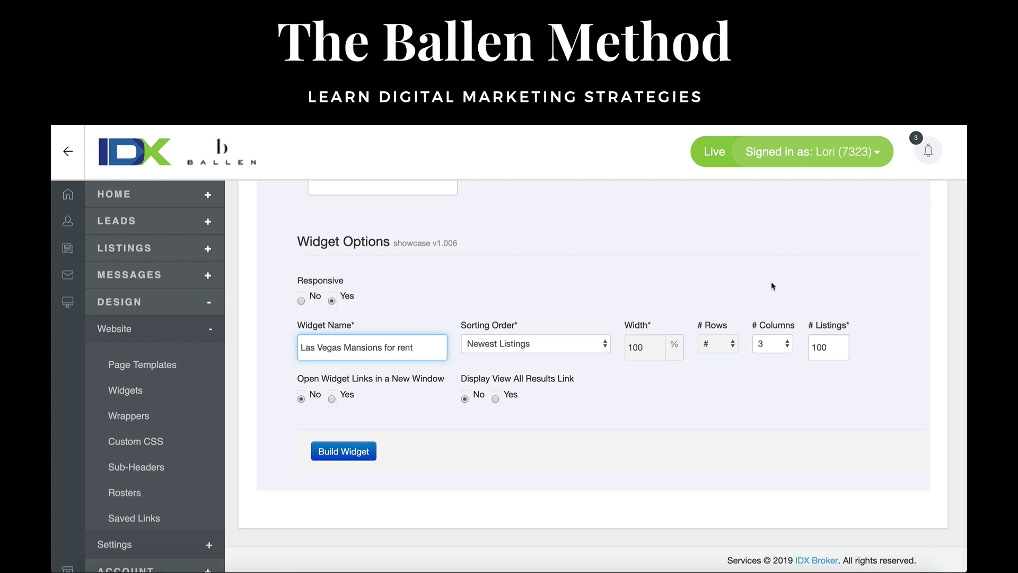
left_click(525, 348)
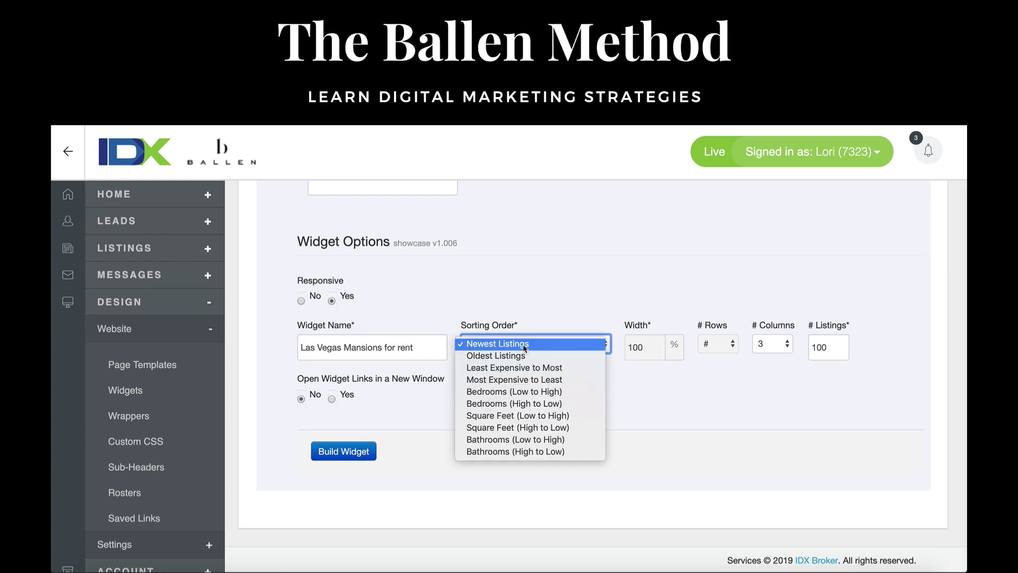
left_click(520, 427)
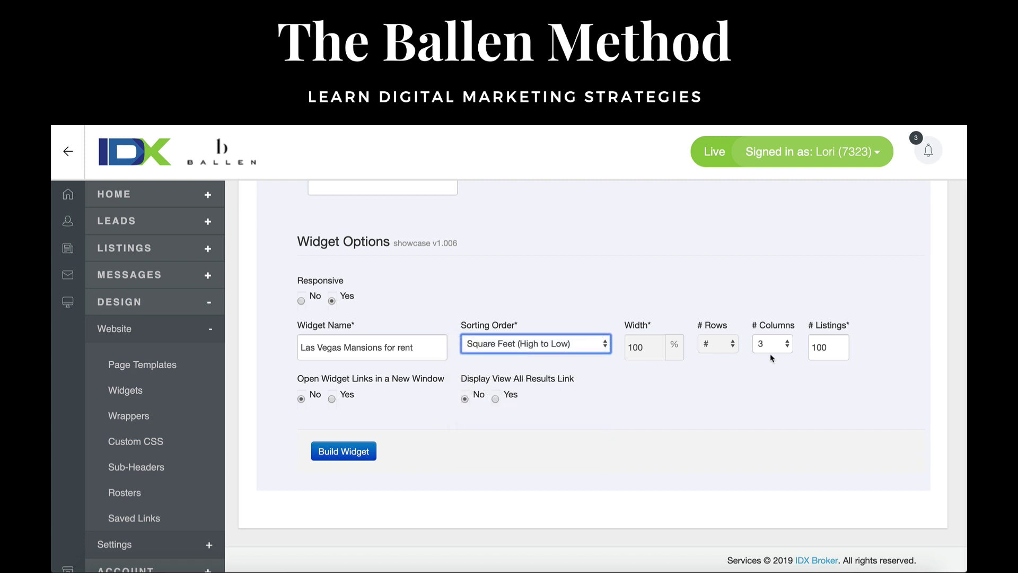
left_click(496, 398)
left_click(369, 446)
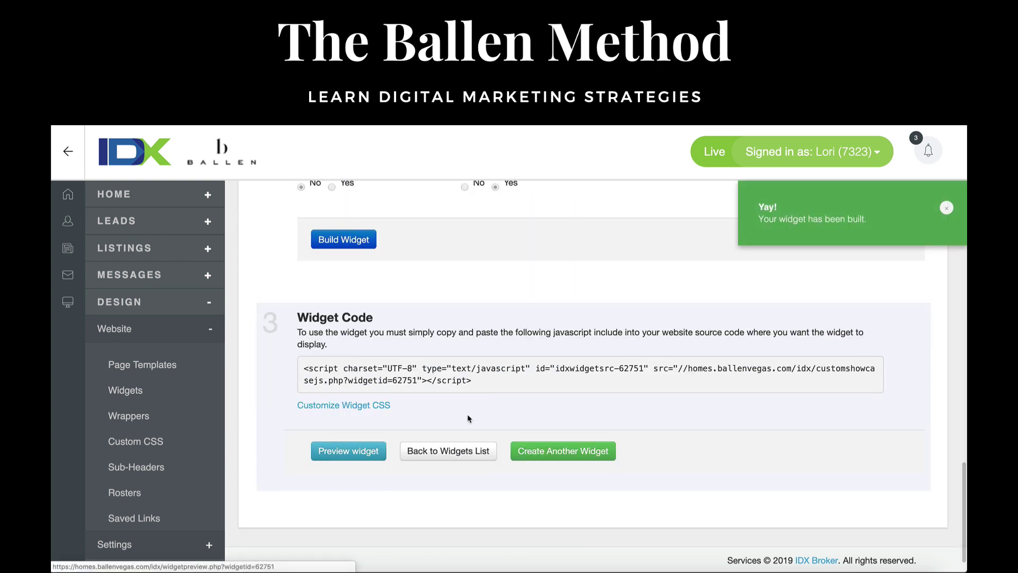
- Copy the widget script and browse the Las Vegas Mansions For Rent page's embedded listings
left_click_drag(475, 382, 305, 366)
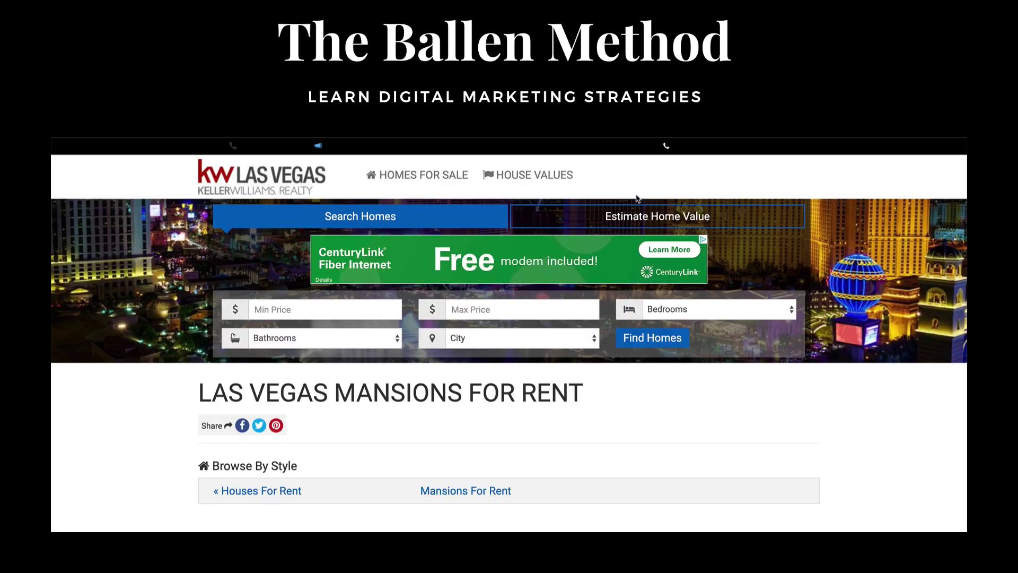
scroll(636, 198, "down", 5)
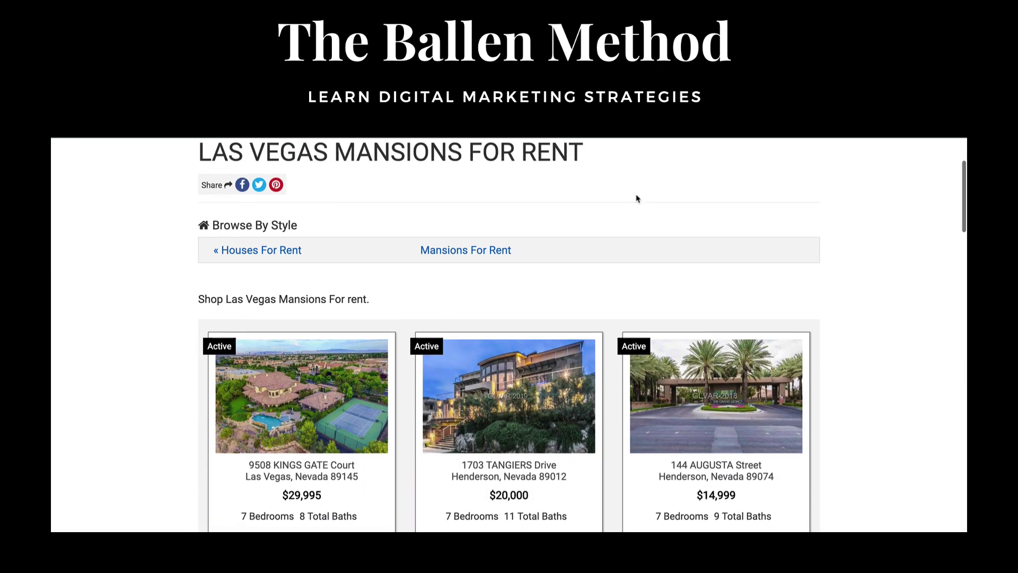
scroll(637, 198, "up", 1)
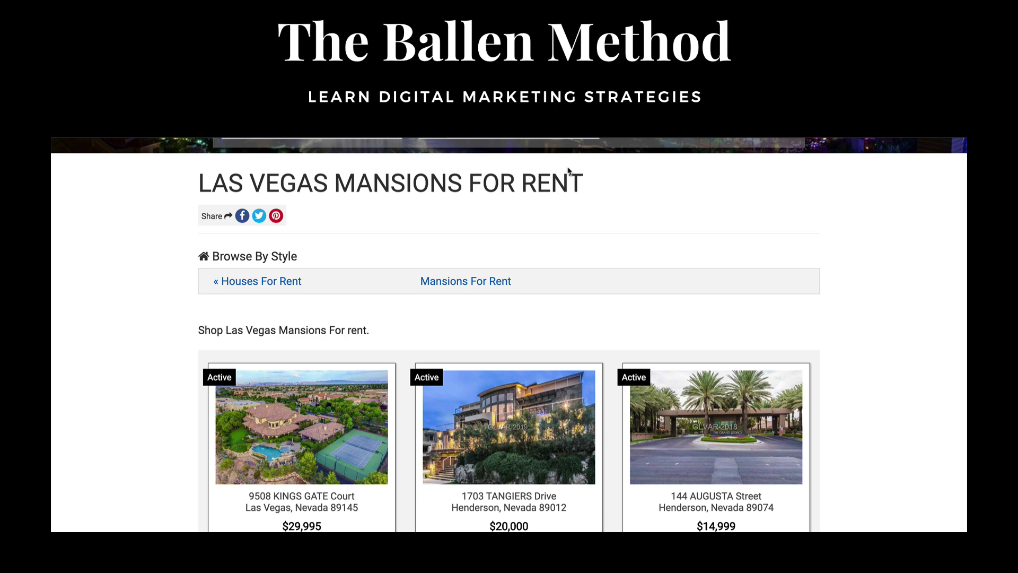
scroll(486, 172, "down", 5)
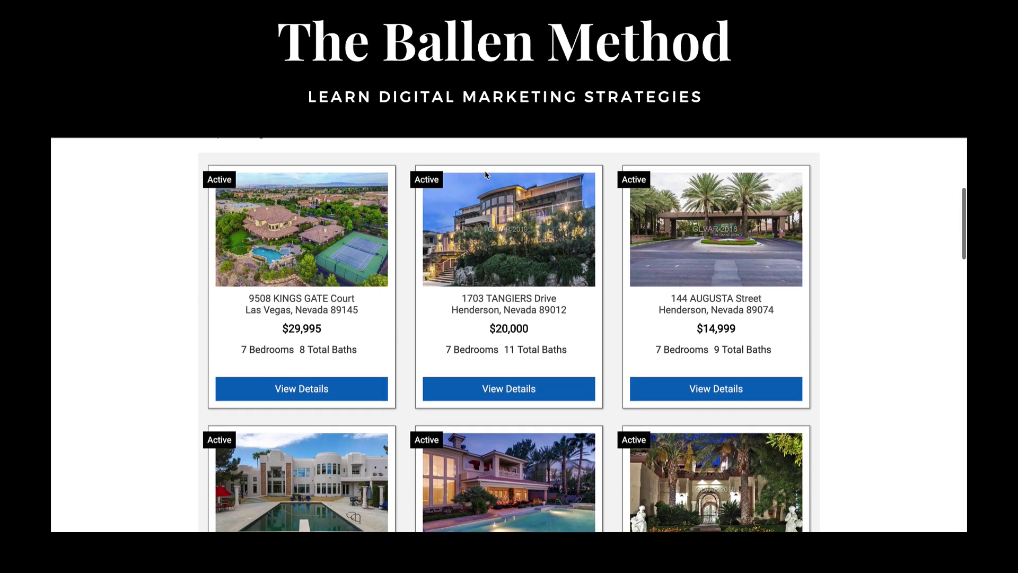
scroll(486, 175, "down", 9)
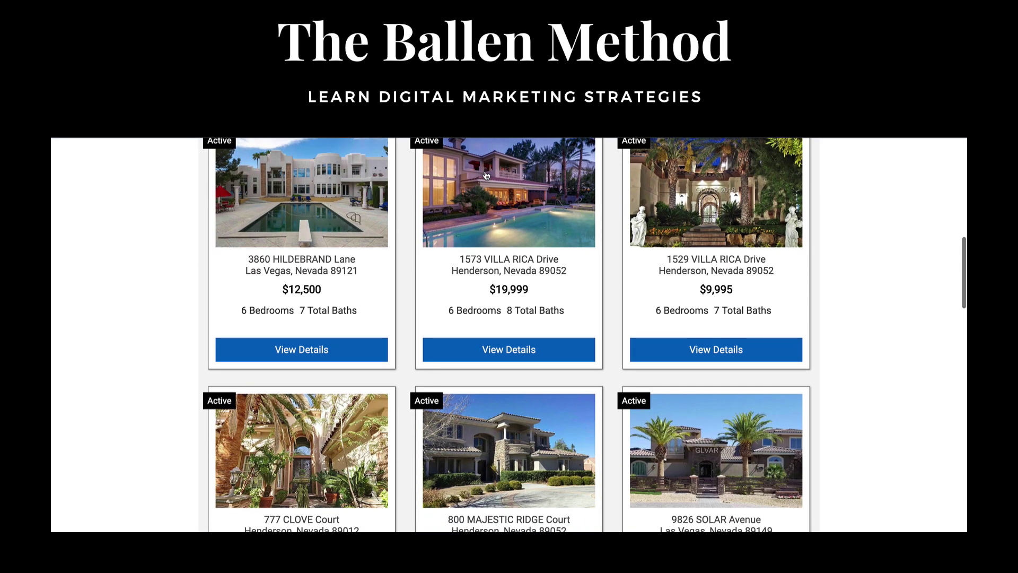
scroll(486, 176, "down", 7)
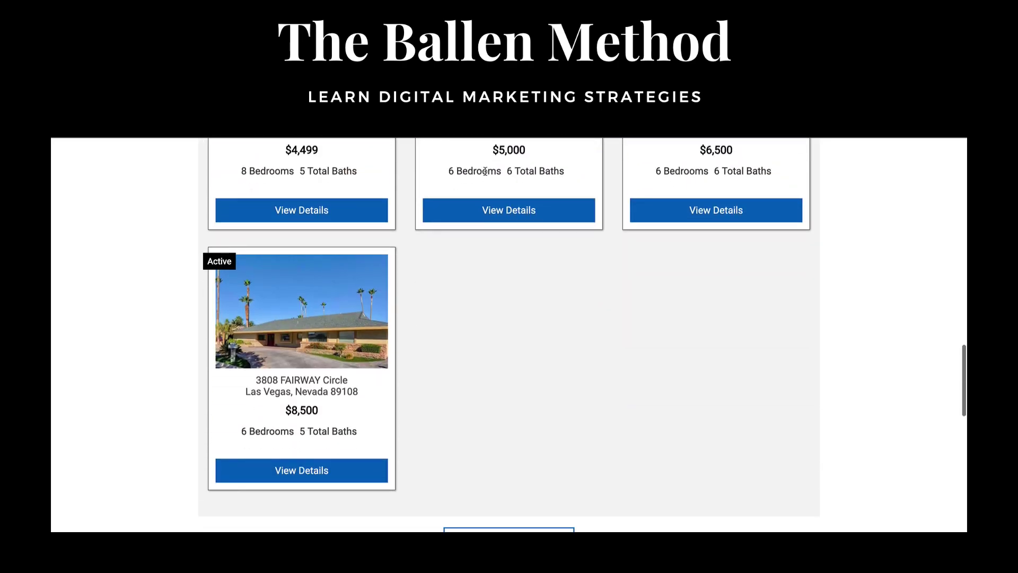
scroll(486, 174, "up", 15)
scroll(485, 171, "down", 3)
scroll(485, 171, "up", 8)
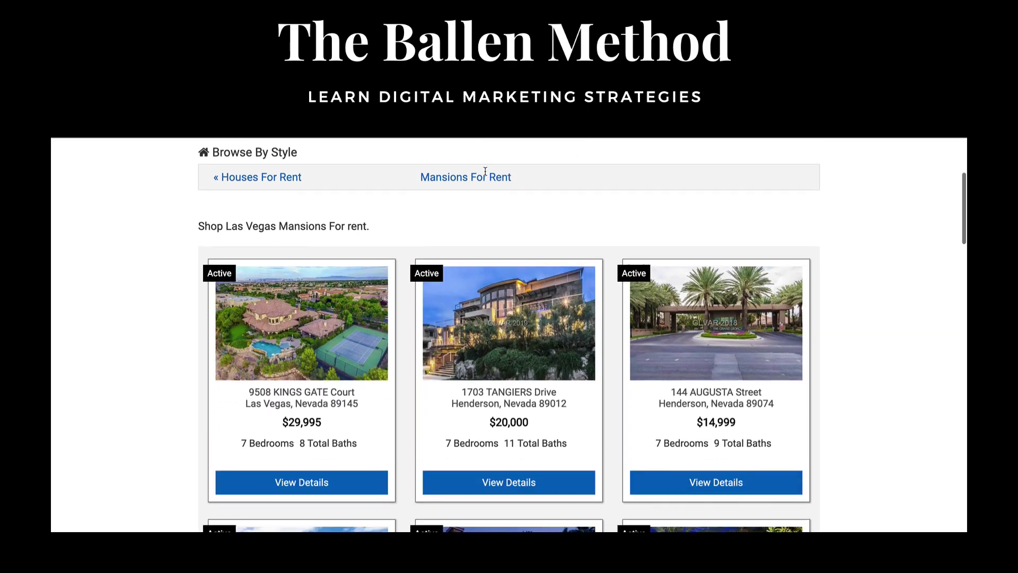
scroll(486, 175, "down", 2)
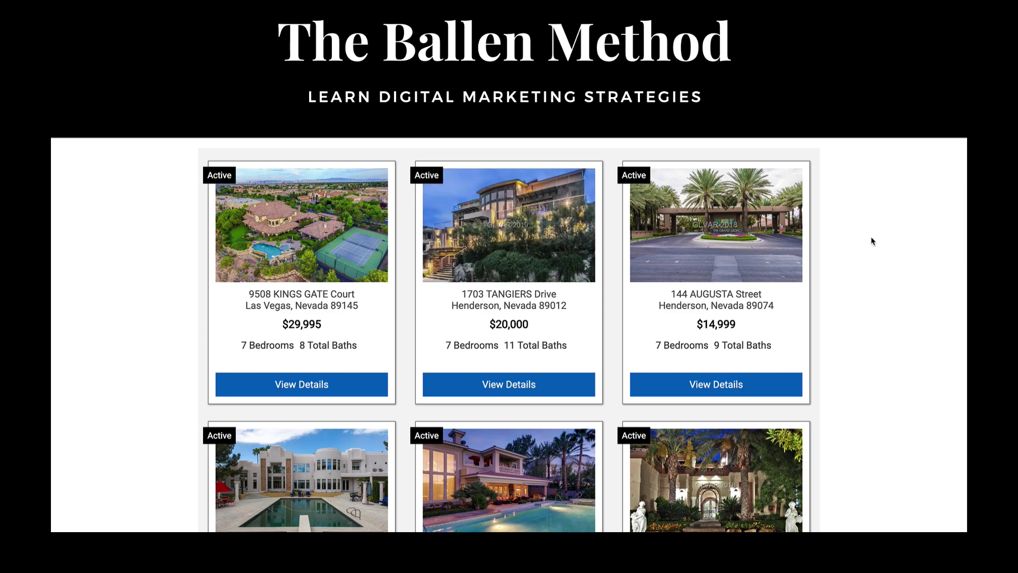